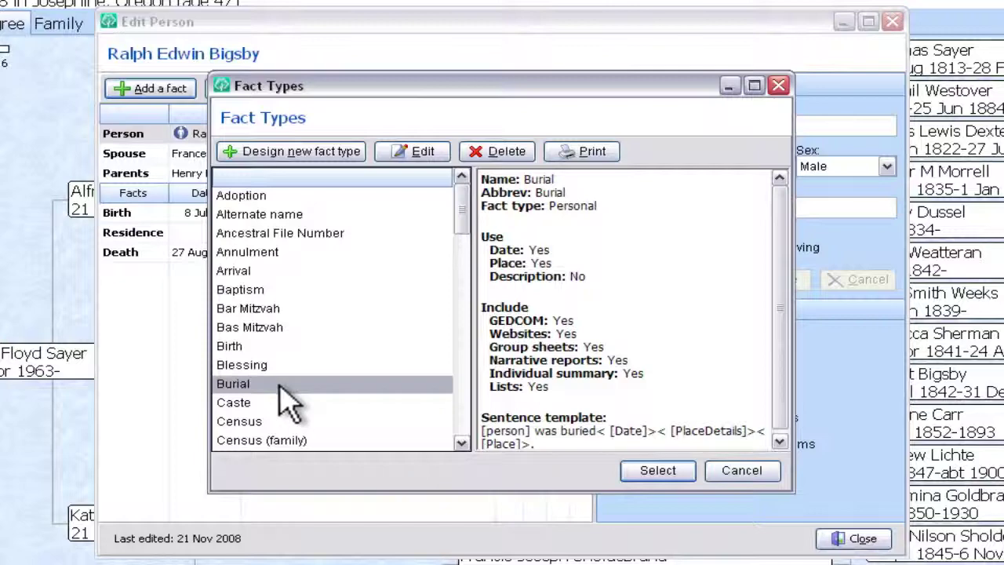
Add a Burial fact to the open person with the place "Scottsville, Mason Co., Michigan, USA".
left_click(651, 470)
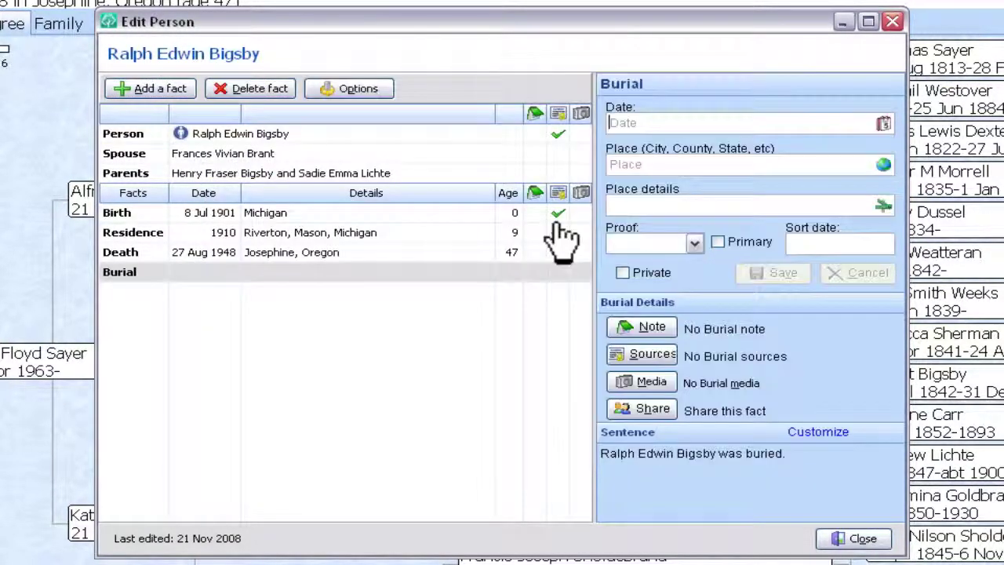
left_click(617, 165)
type("Scottsville,")
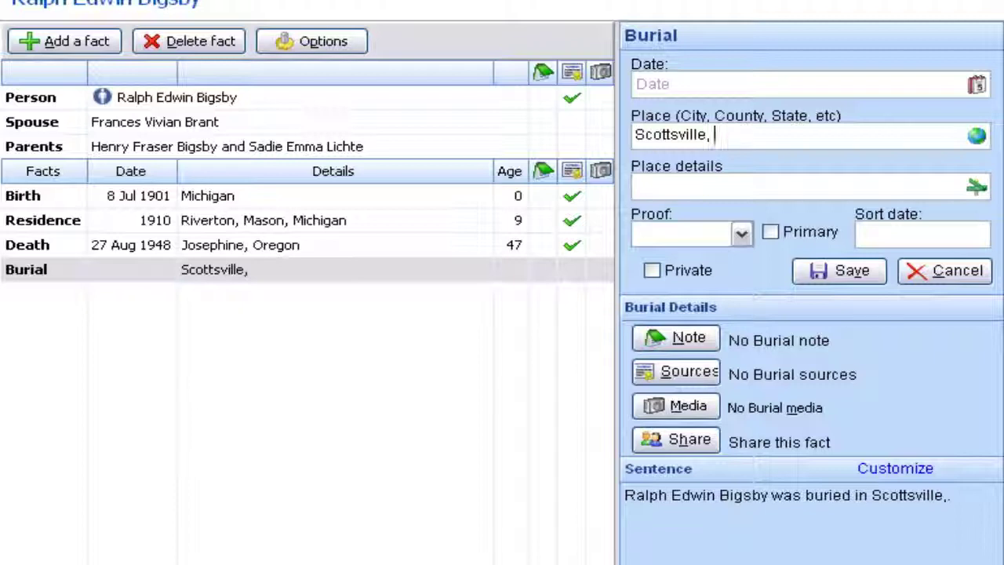
type("Mason Co., Mich")
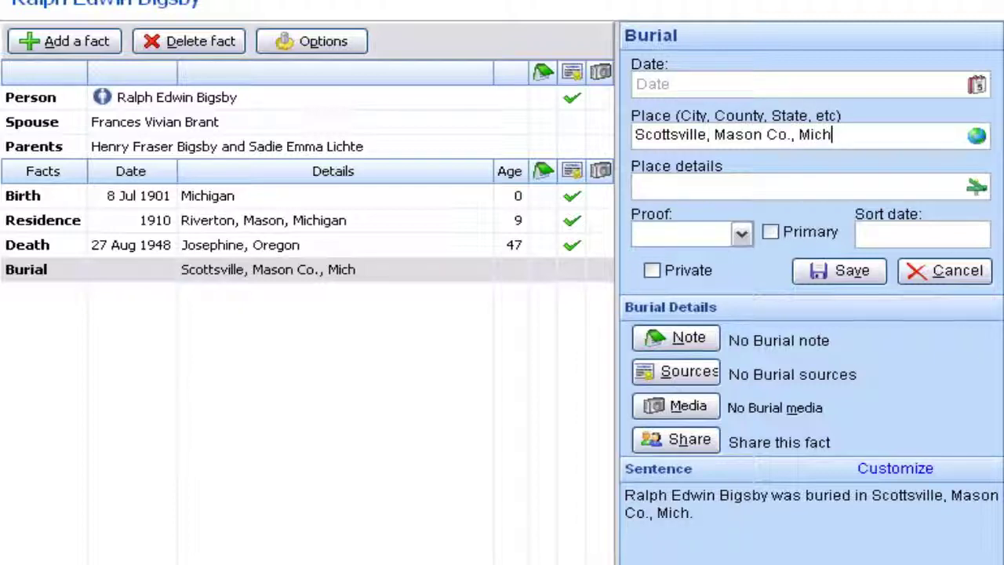
type("A")
key("Tab")
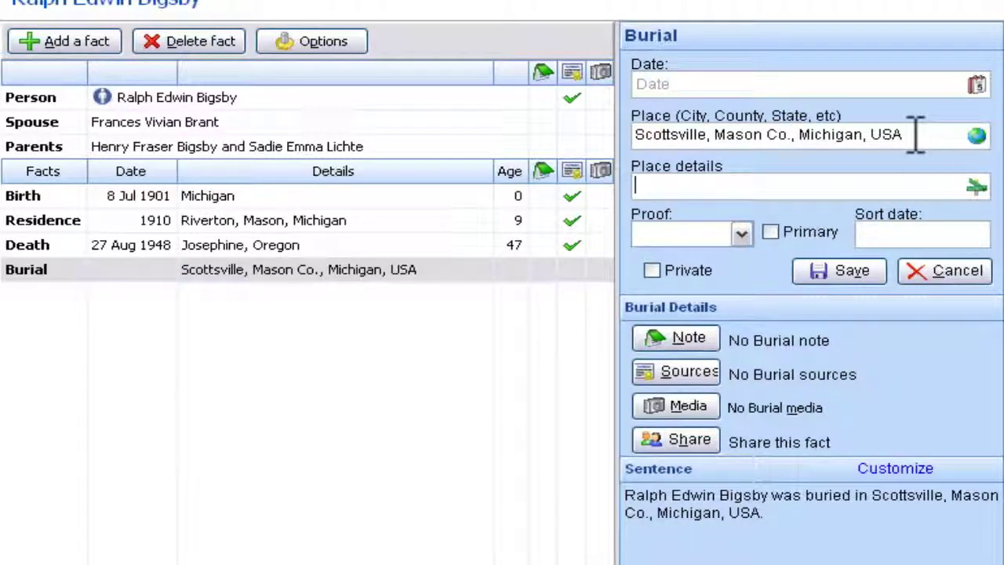
Copy the full burial place text and save the Burial fact.
left_click_drag(914, 135, 627, 134)
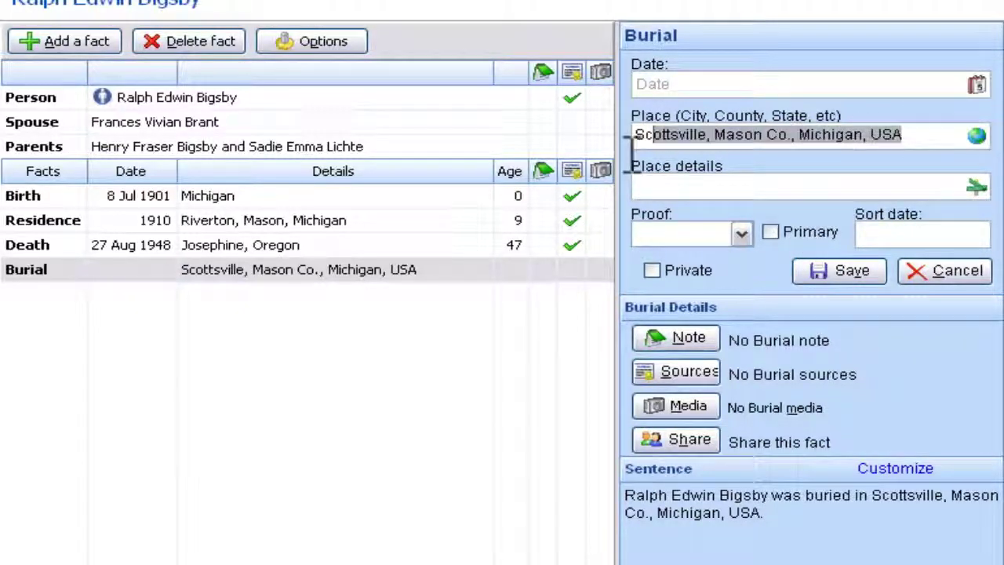
right_click(751, 137)
left_click(786, 199)
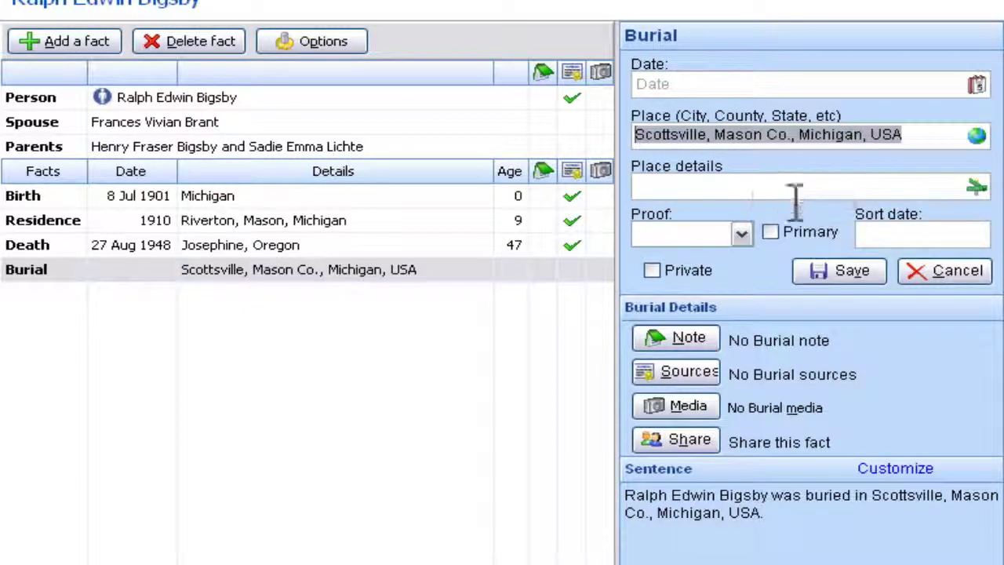
left_click(843, 275)
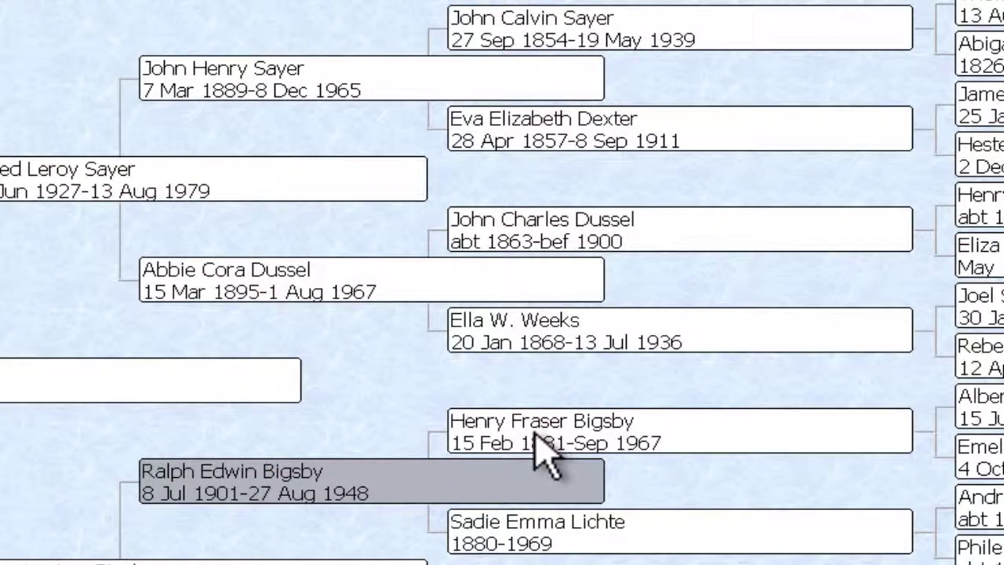
Add a Burial fact to the person's father, paste "Scottsville, Mason Co., Michigan, USA" as the place, and save it.
double_click(545, 455)
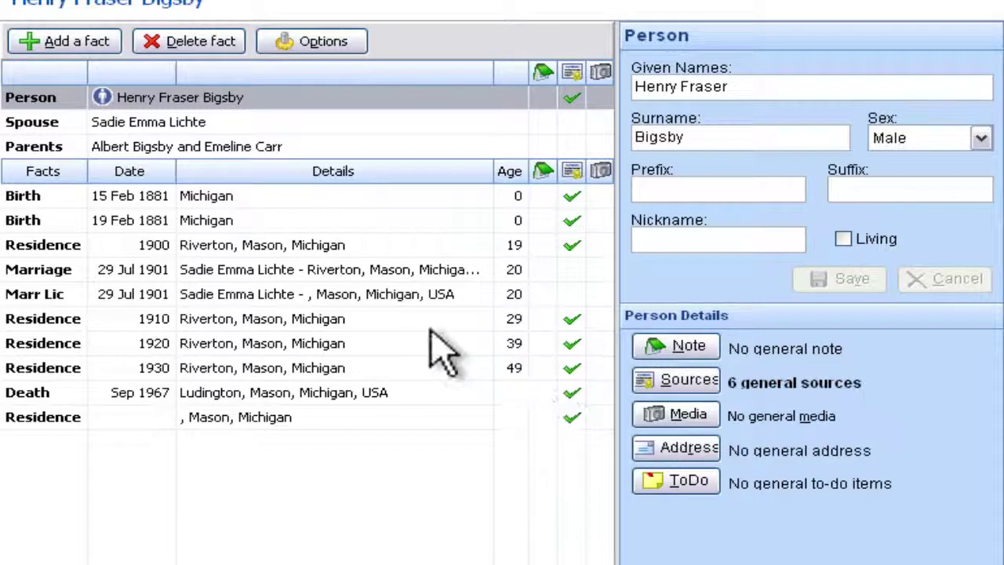
left_click(76, 40)
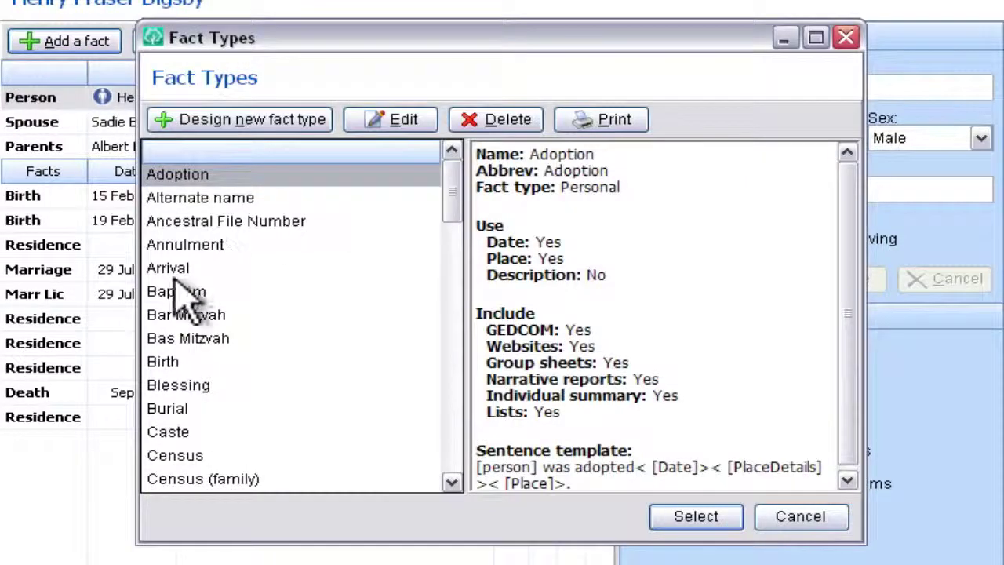
double_click(177, 410)
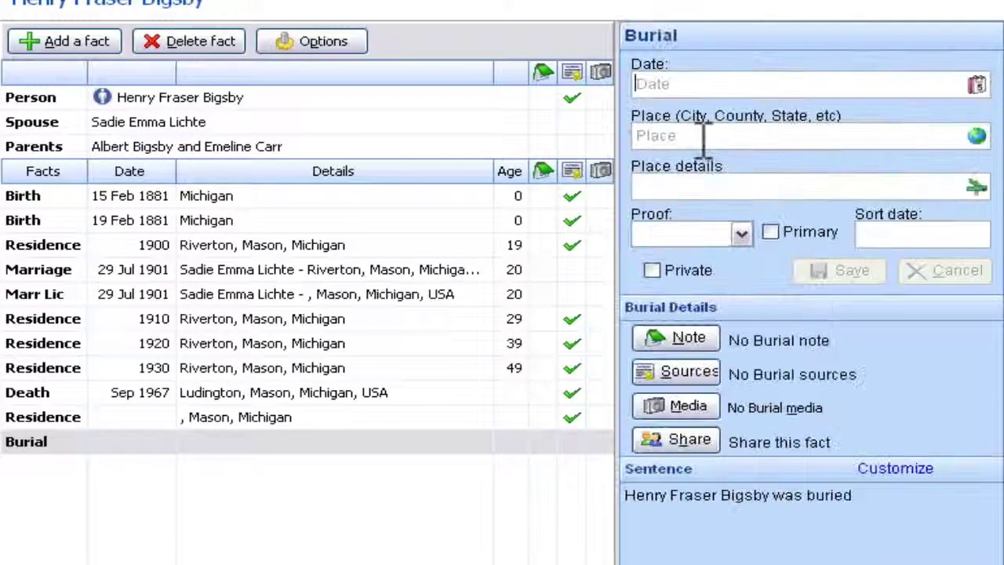
left_click(665, 135)
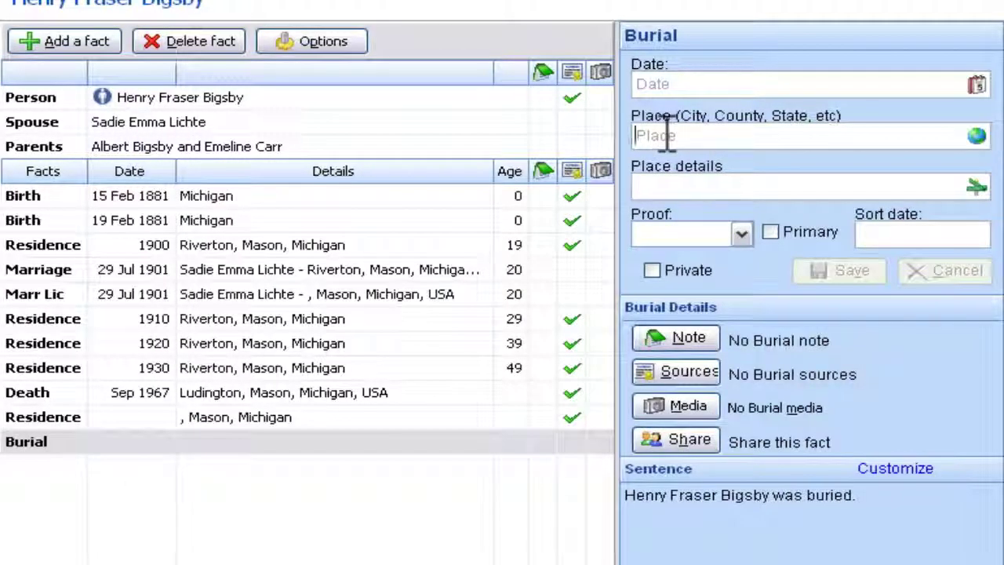
right_click(665, 135)
left_click(694, 215)
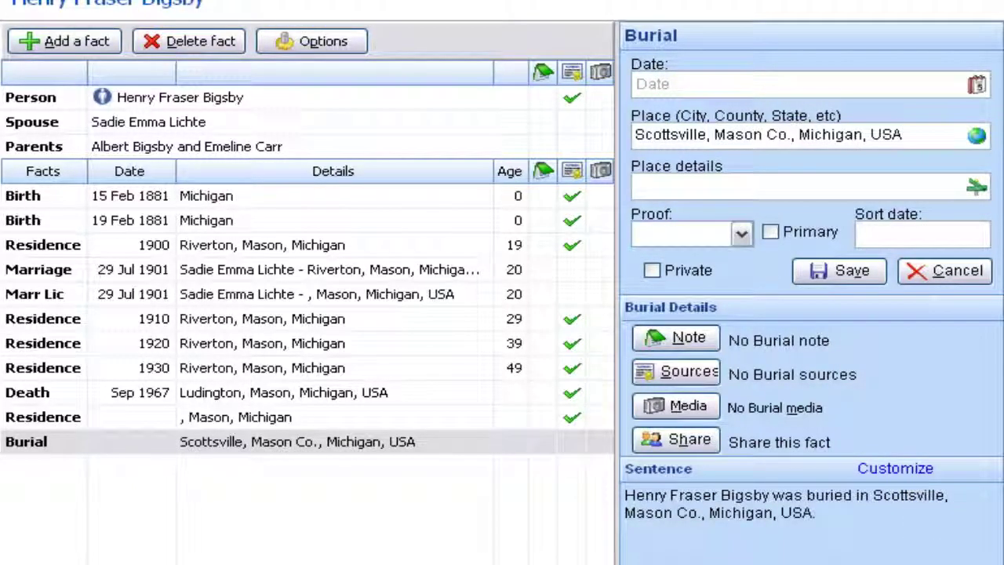
key("Return")
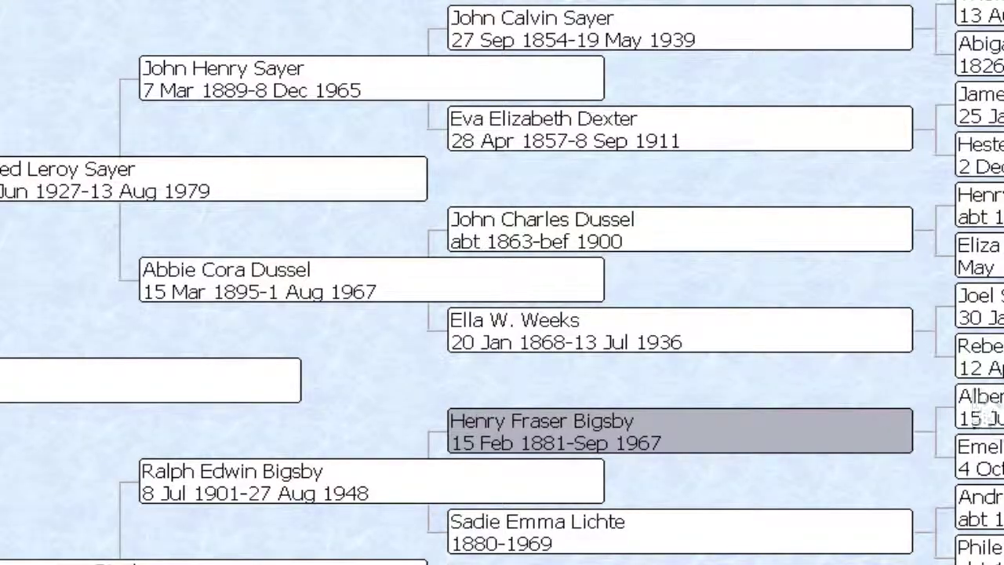
Add a Burial fact to the paternal grandfather, paste "Scottsville, Mason Co., Michigan, USA" as the place details, and save it.
left_click(978, 406)
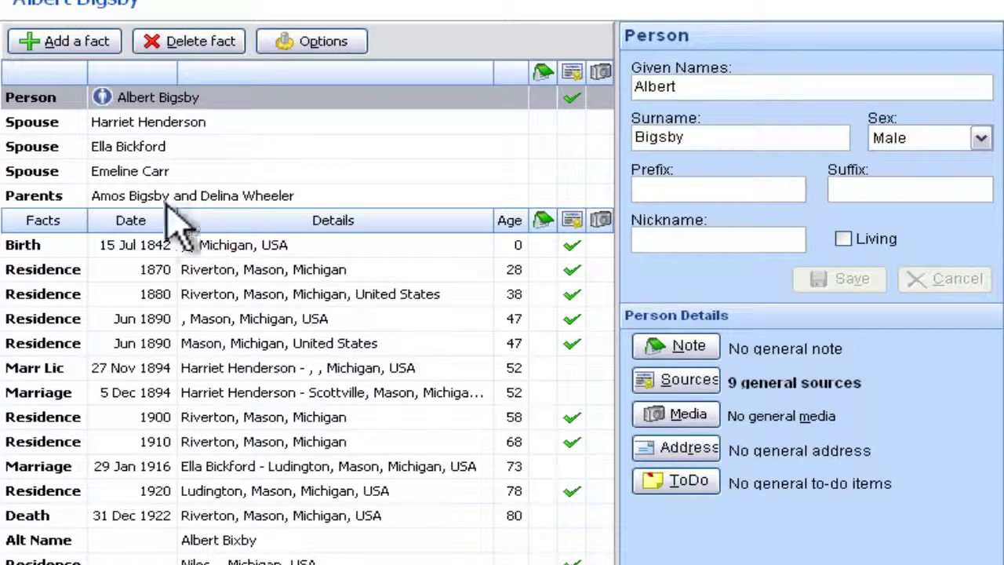
left_click(35, 40)
double_click(252, 409)
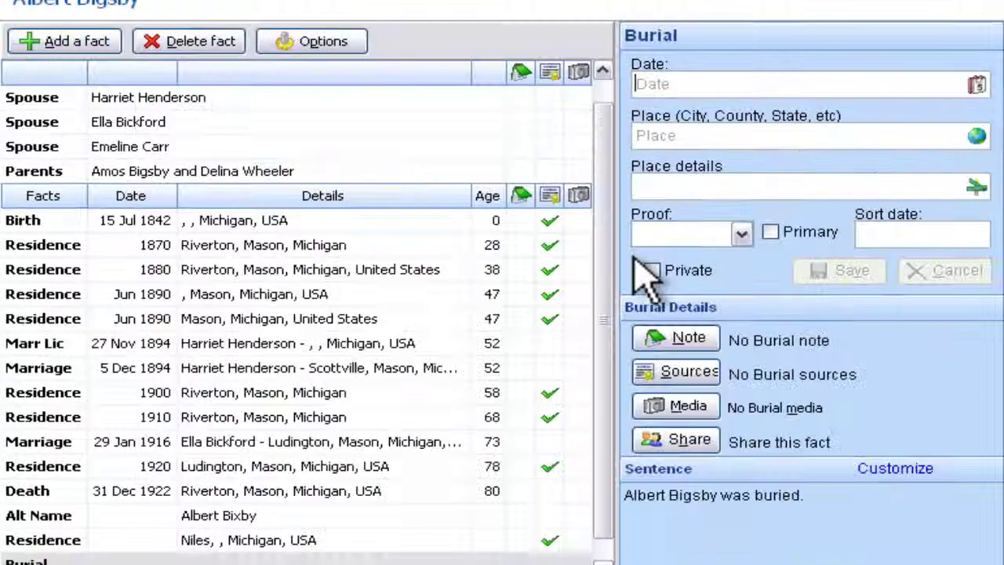
left_click(663, 187)
right_click(662, 186)
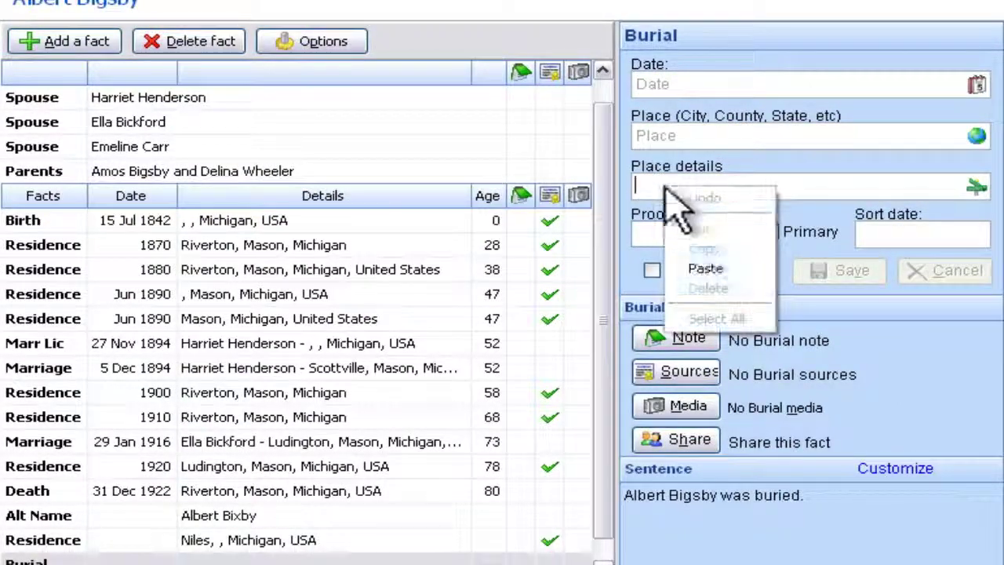
left_click(716, 266)
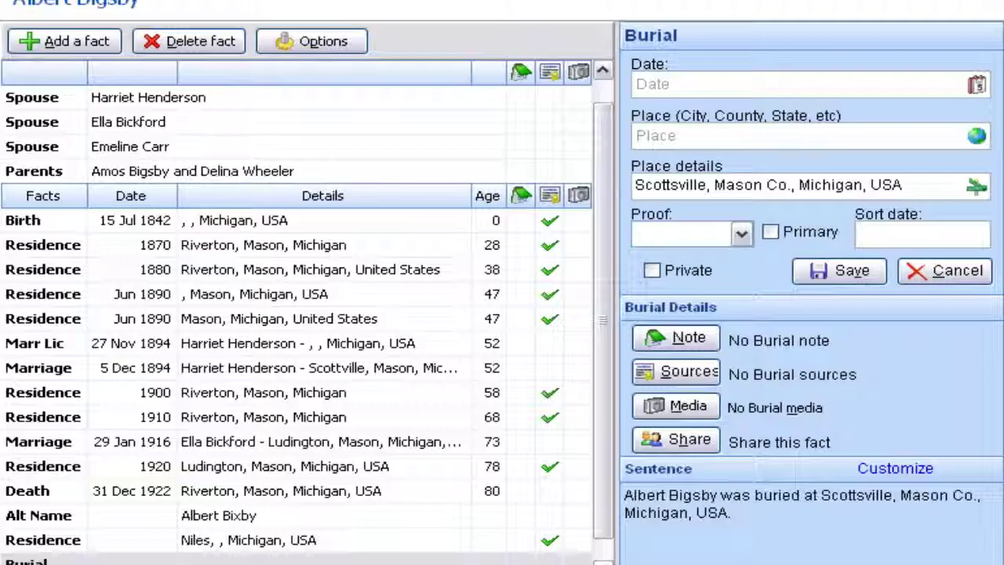
key("Return")
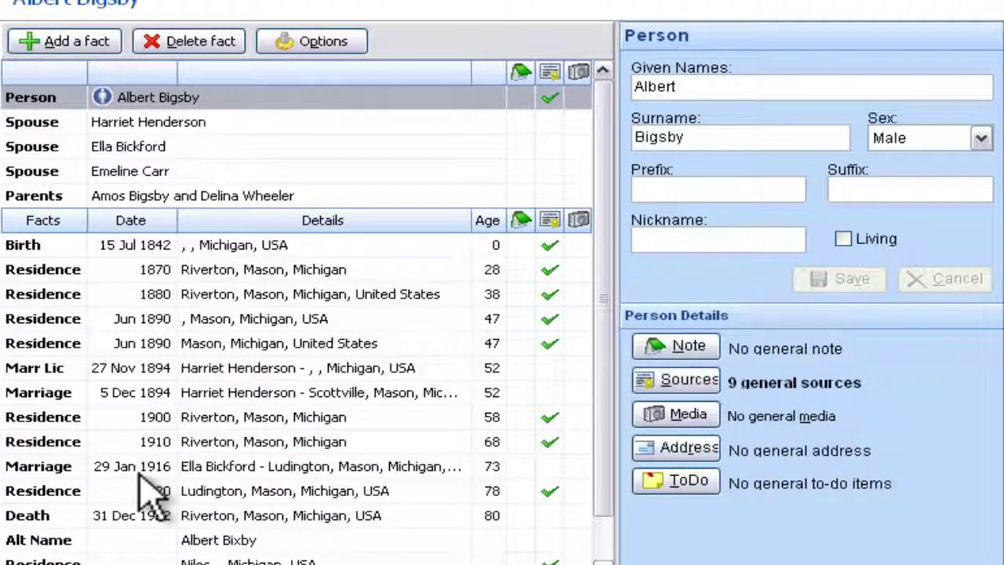
Review the place information of the Burial fact in the paternal grandfather's record.
scroll(146, 488, "down", 1)
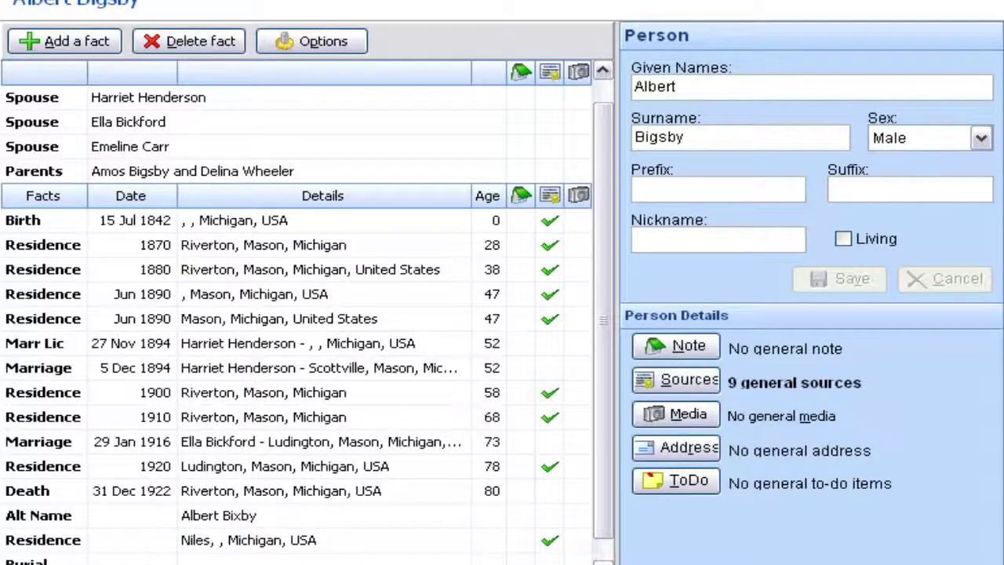
left_click(541, 561)
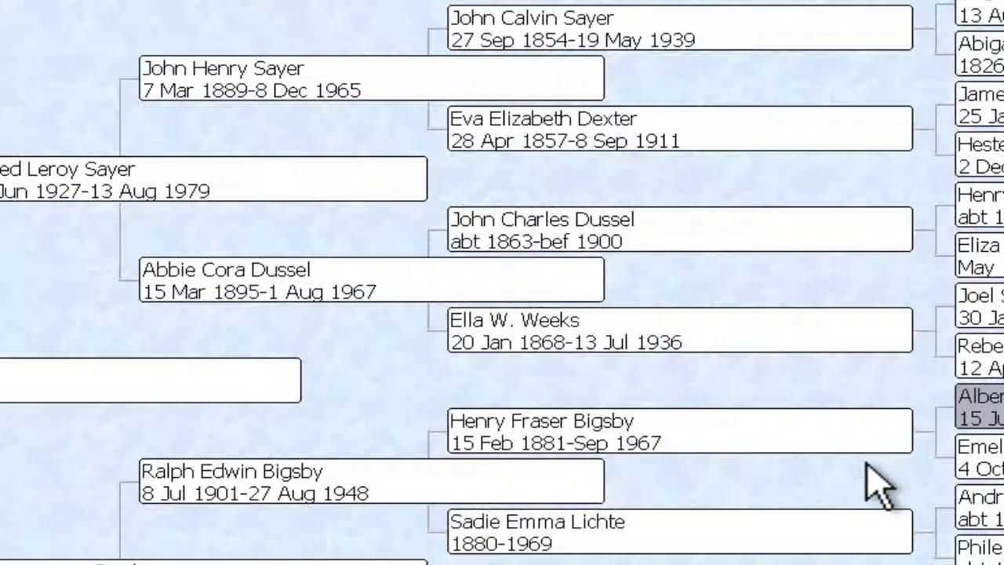
left_click(795, 437)
double_click(794, 437)
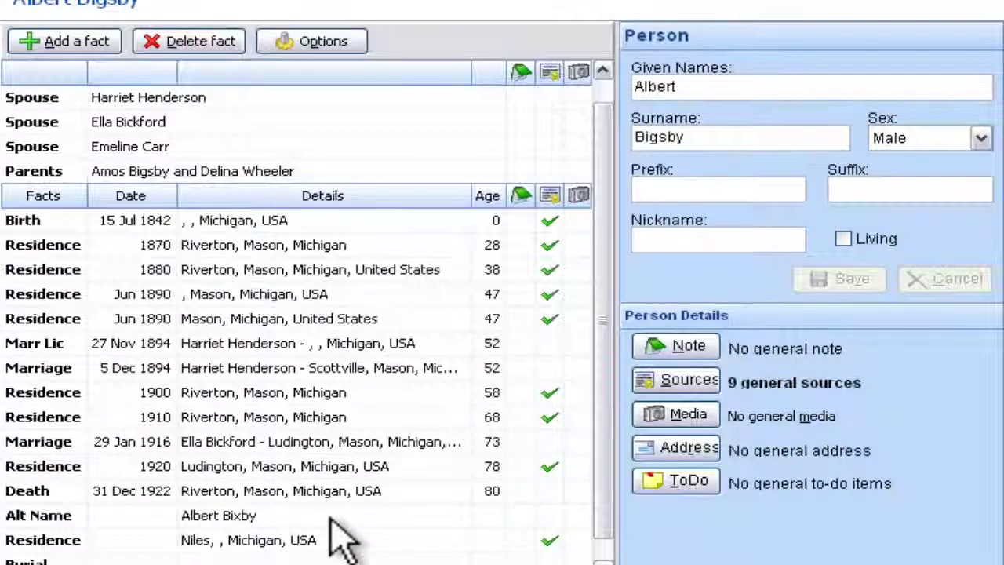
left_click(274, 560)
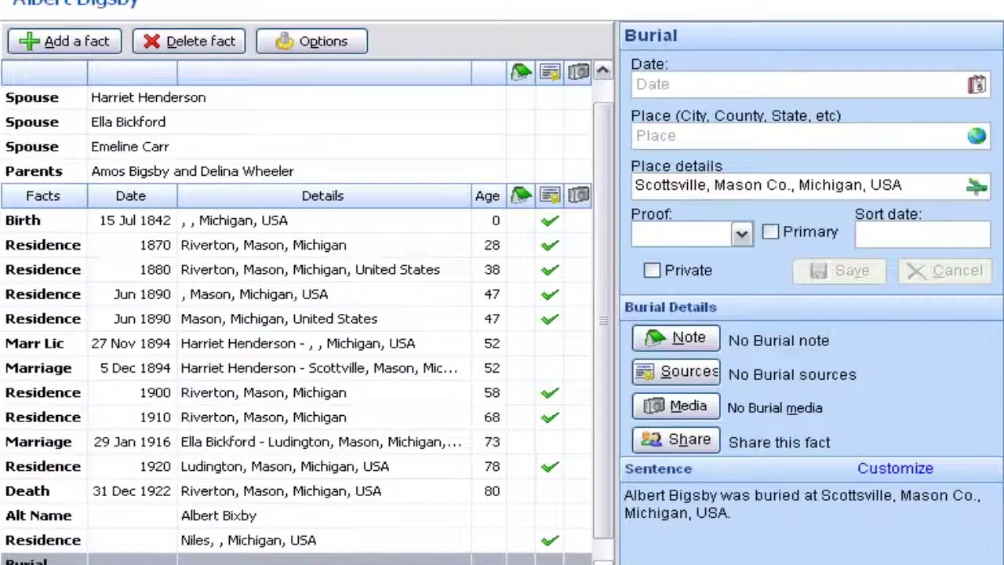
left_click(792, 185)
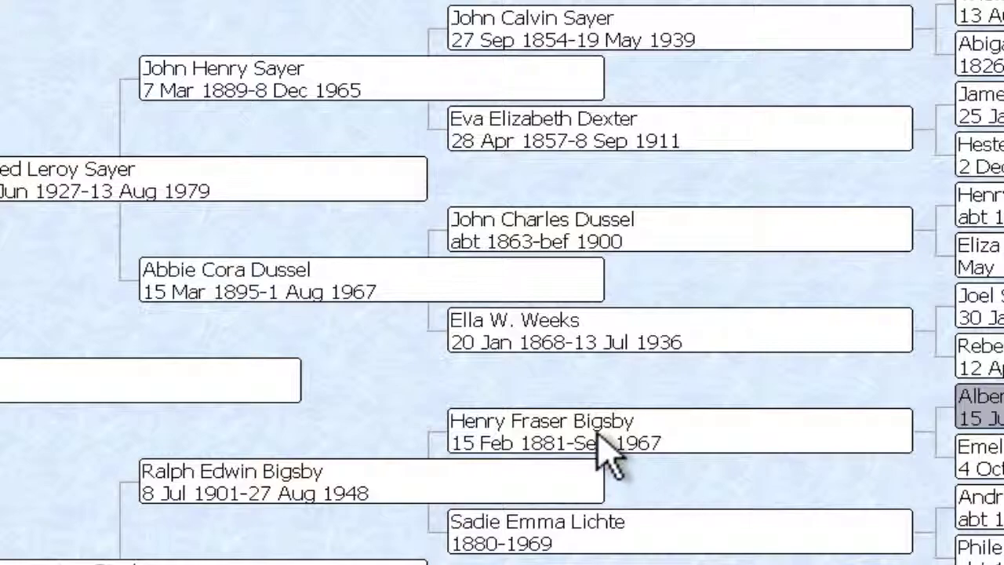
Return to the first edited person in the pedigree and exit the genealogy program.
double_click(304, 481)
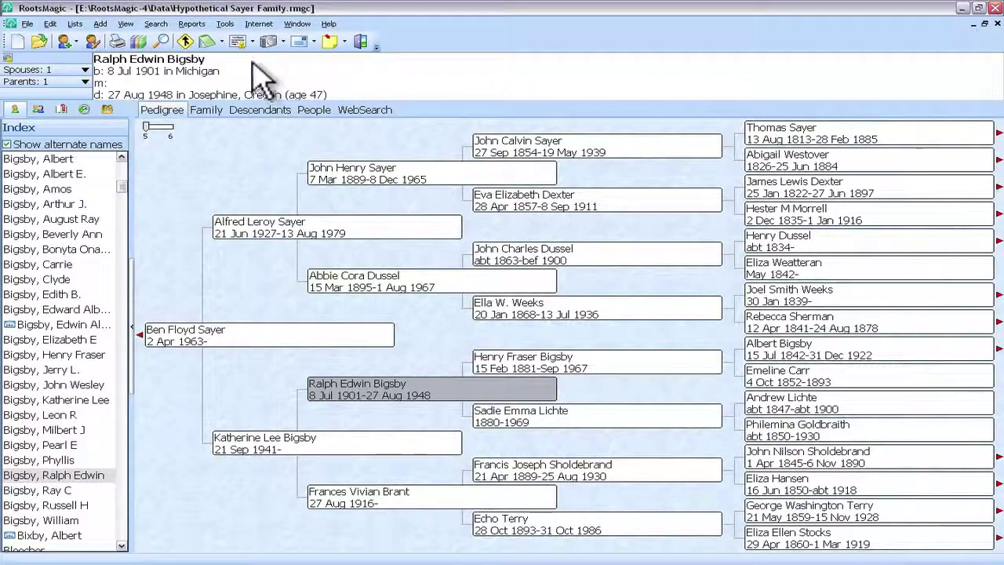
left_click(26, 23)
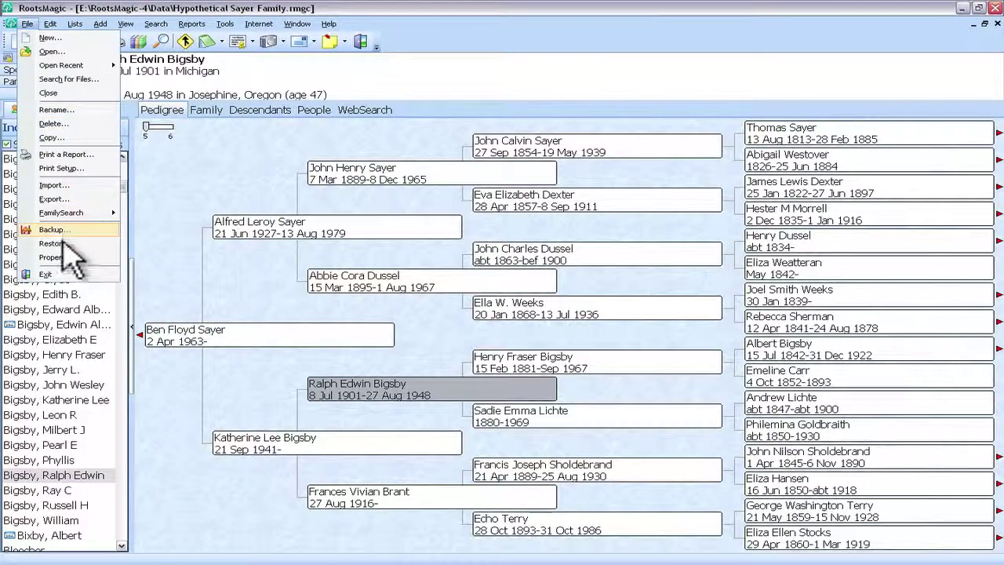
left_click(63, 292)
left_click(448, 306)
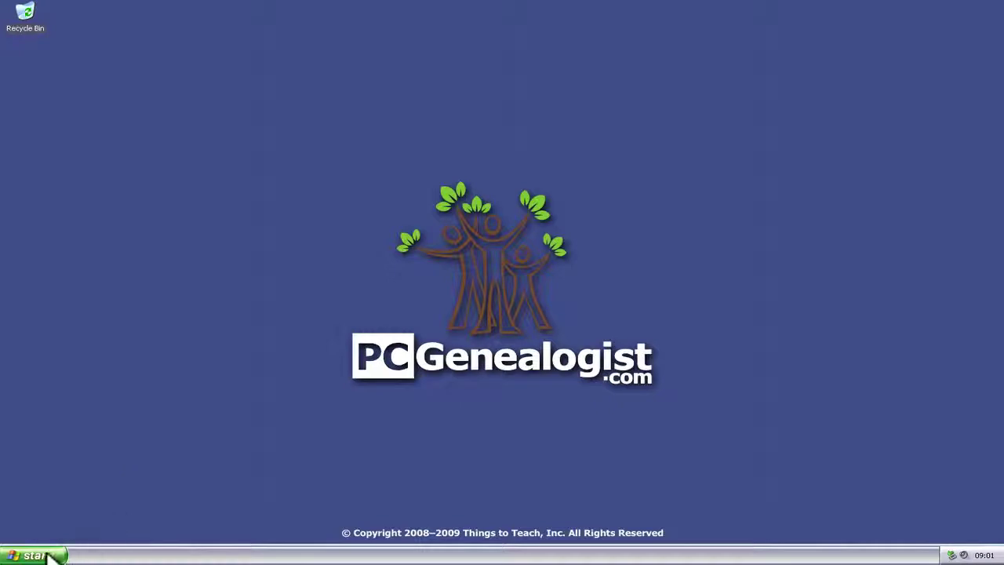
Switch to RootsMagic To-Go, select My To-Go Drive (E:), and open the data transfer to and from Local Disk (C:).
key("super")
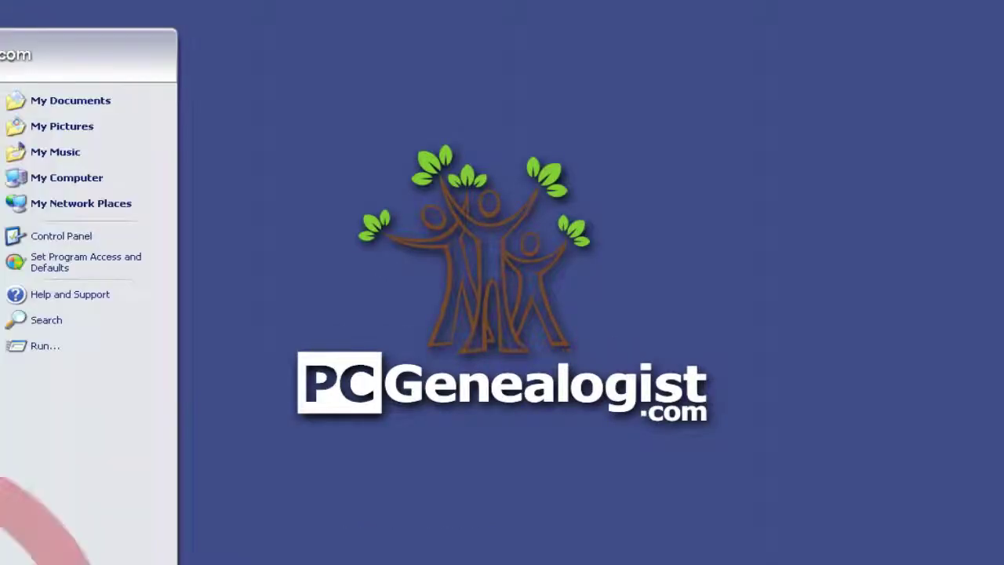
key("Escape")
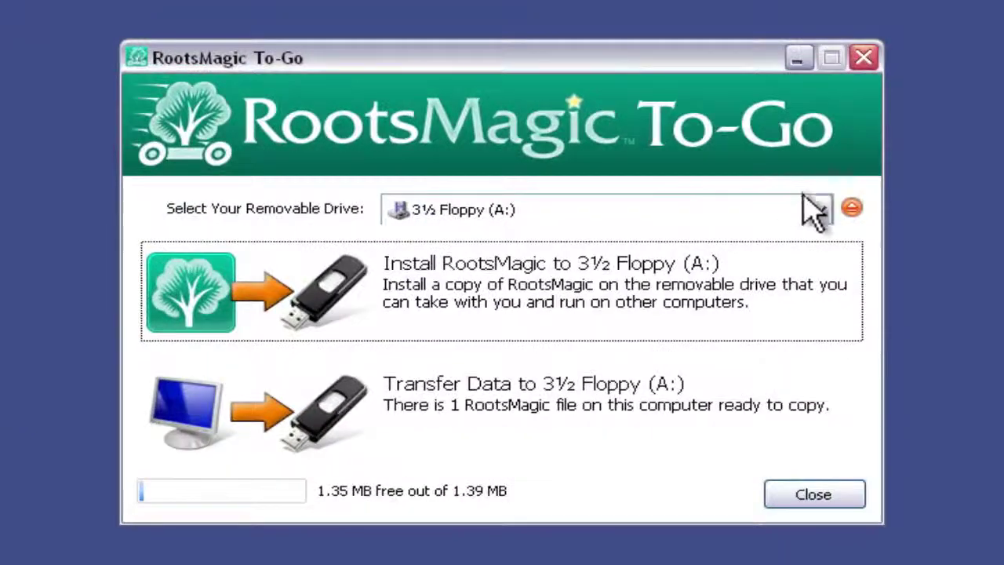
left_click(820, 210)
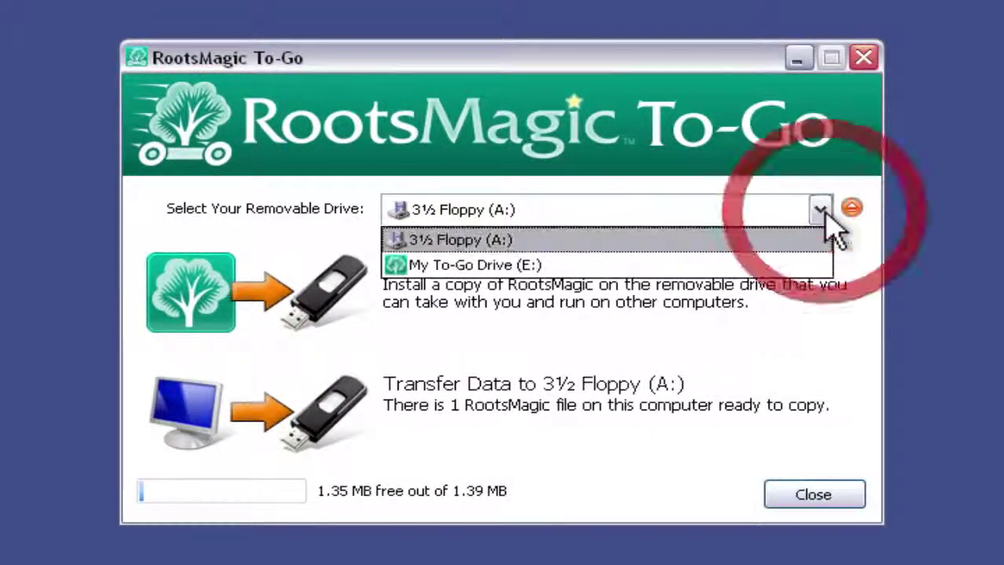
left_click(665, 267)
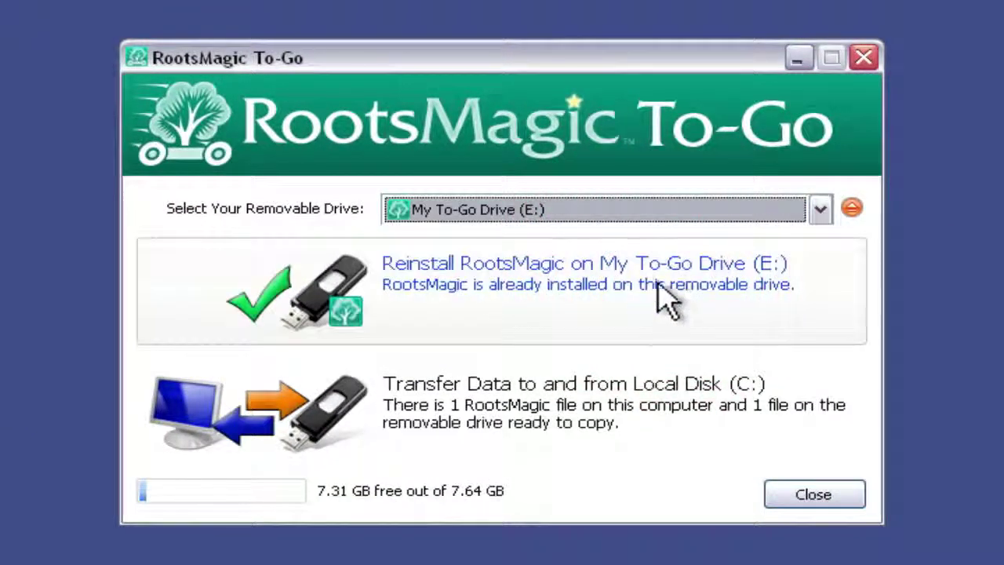
left_click(565, 414)
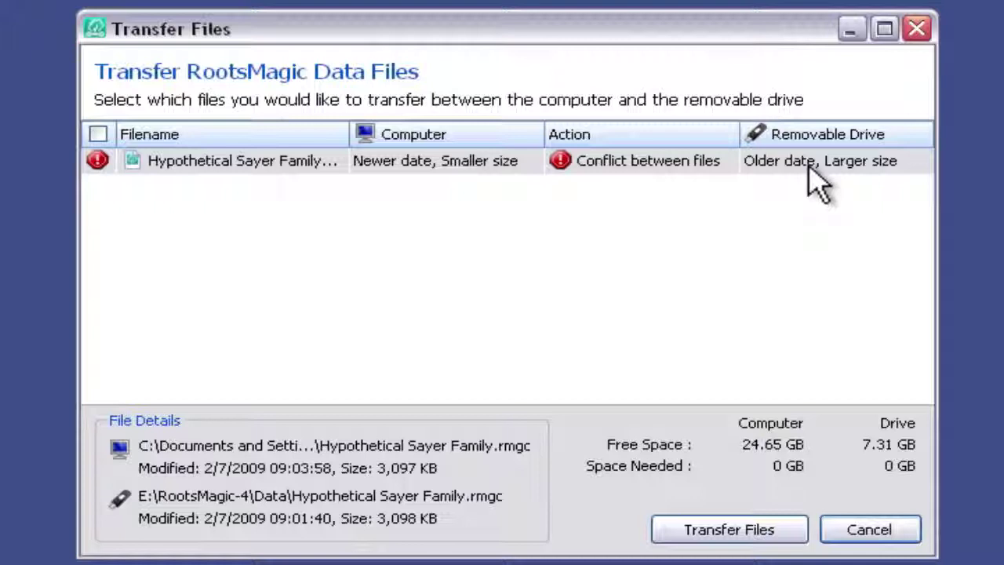
Resolve the Hypothetical Sayer Family file conflict by replacing the file on the computer, and transfer it.
left_click(449, 165)
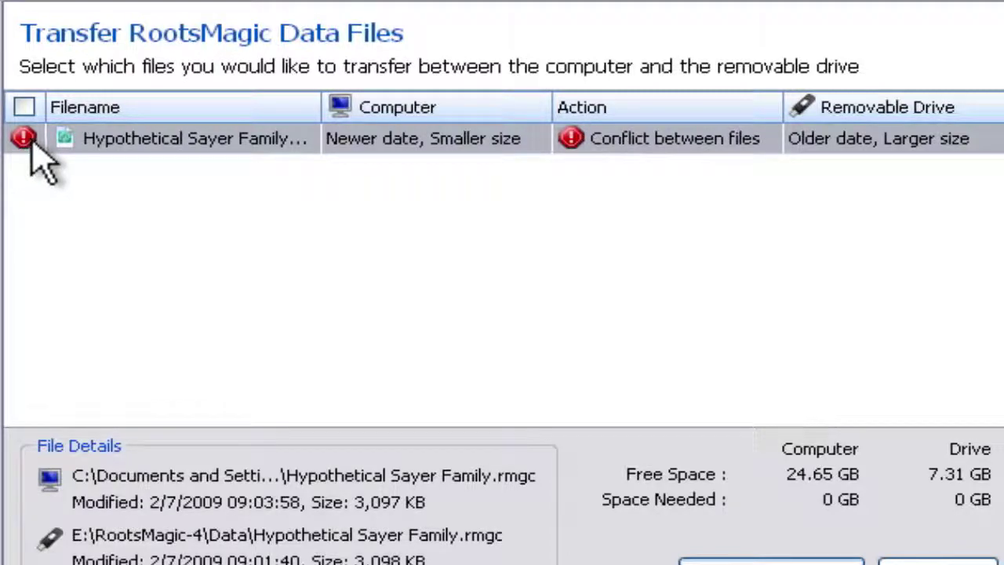
left_click(25, 141)
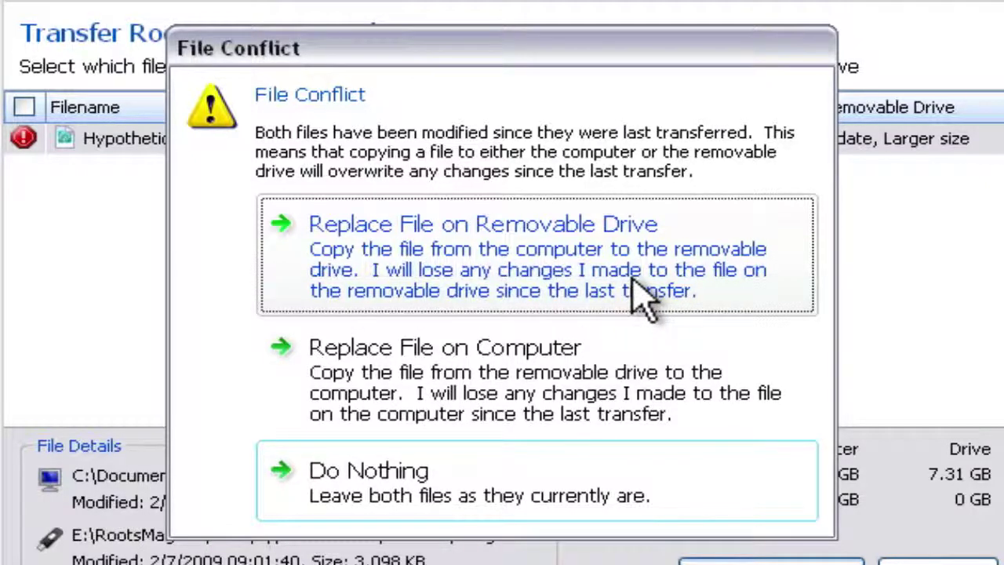
left_click(534, 394)
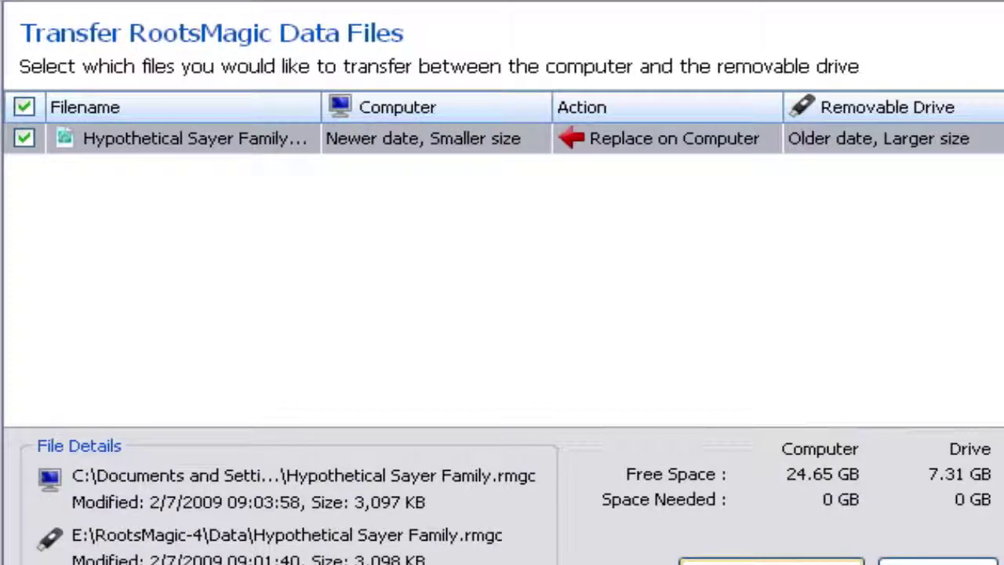
left_click(771, 561)
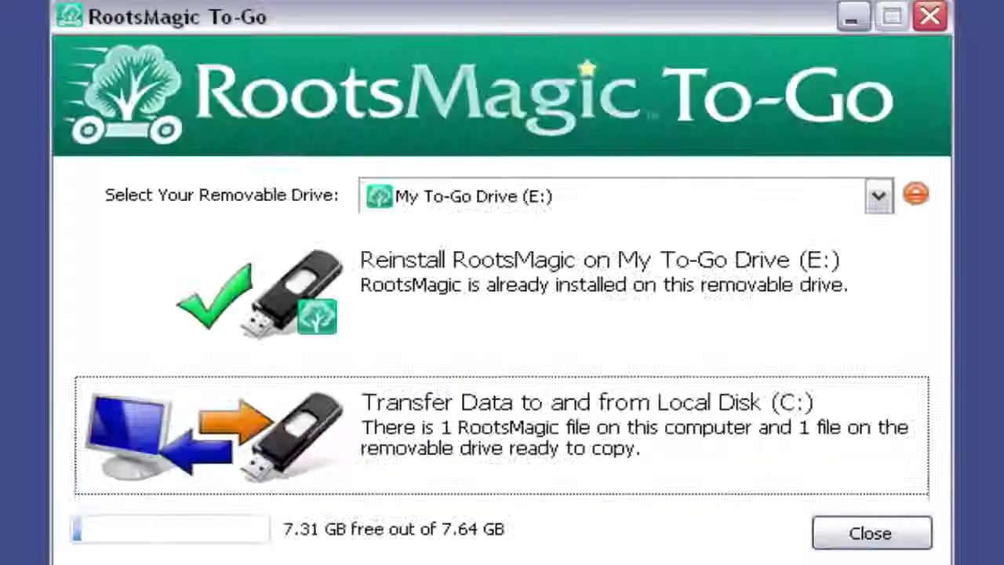
Close RootsMagic To-Go and start RootsMagic 4 on the computer.
left_click(866, 534)
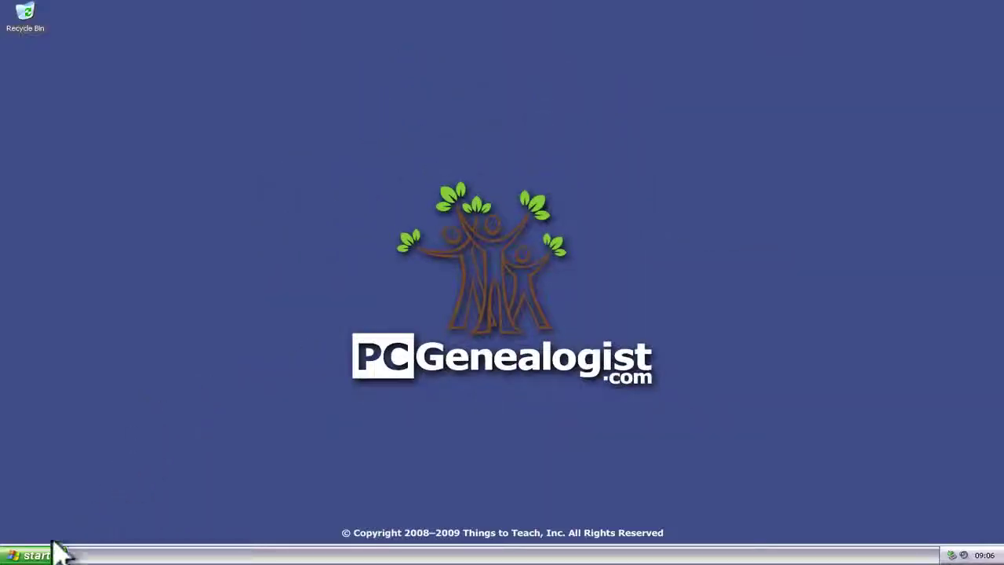
left_click(34, 555)
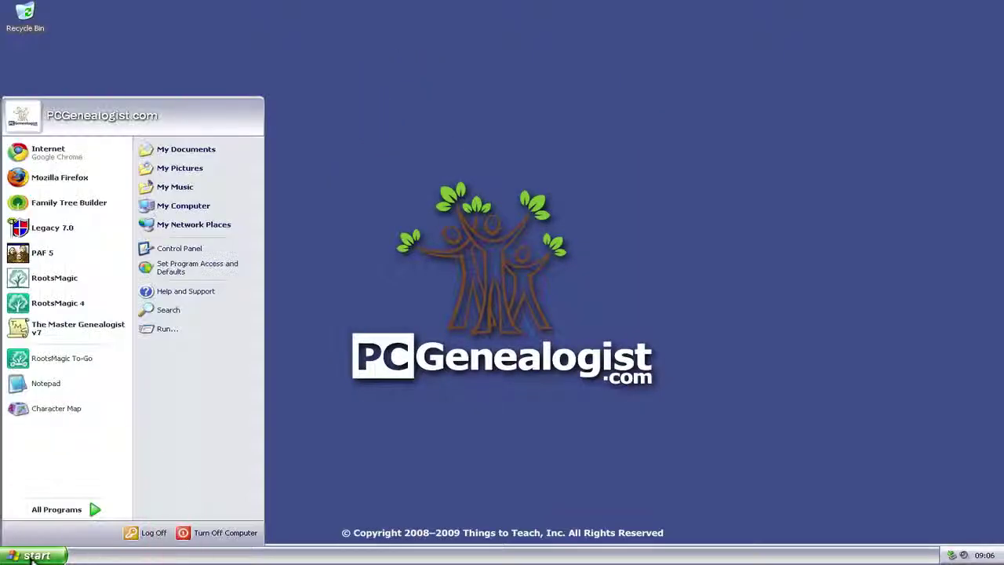
left_click(51, 310)
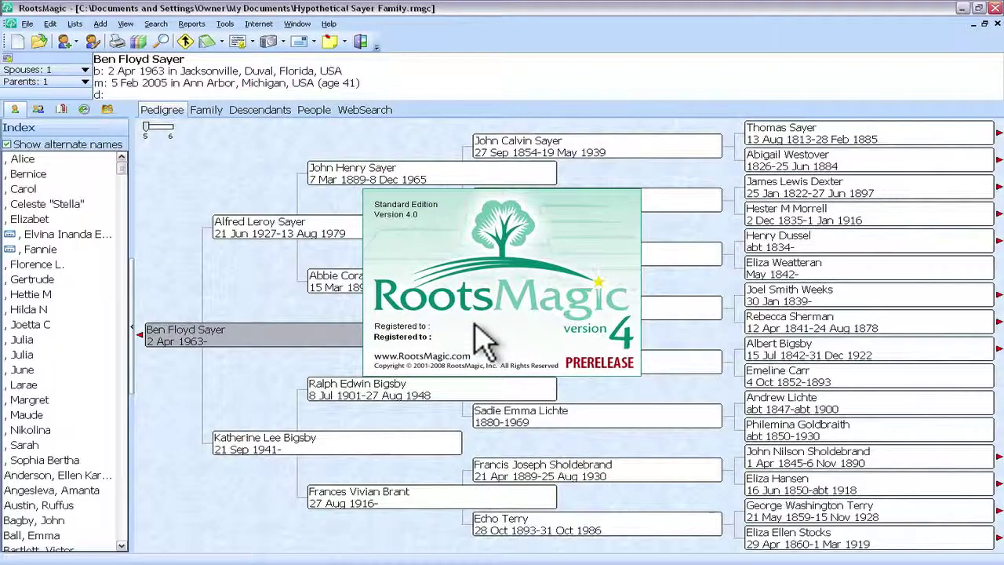
Check the Burial entries in the records of the maternal grandfather and his father.
left_click(350, 390)
double_click(351, 392)
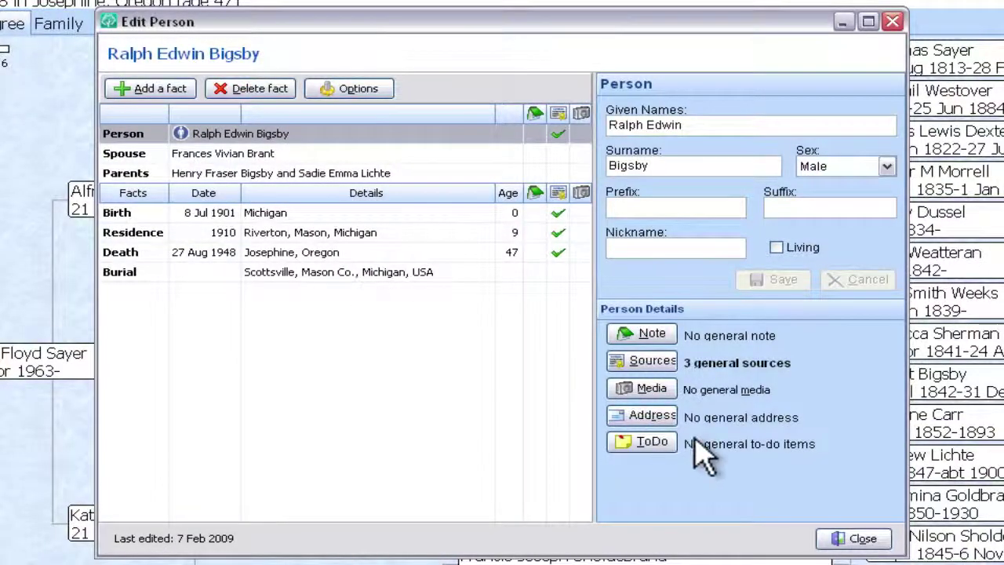
left_click(855, 538)
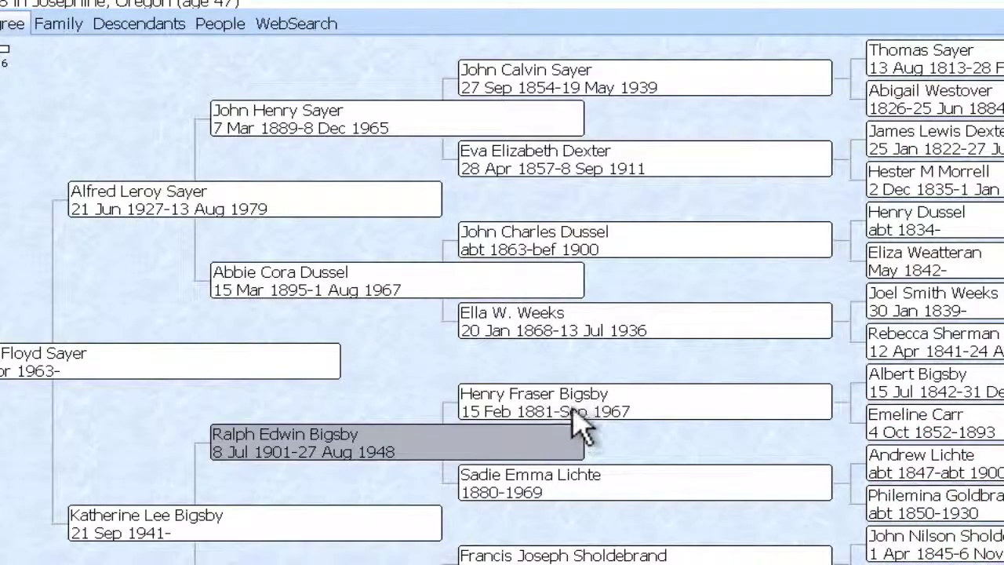
double_click(576, 413)
left_click(294, 415)
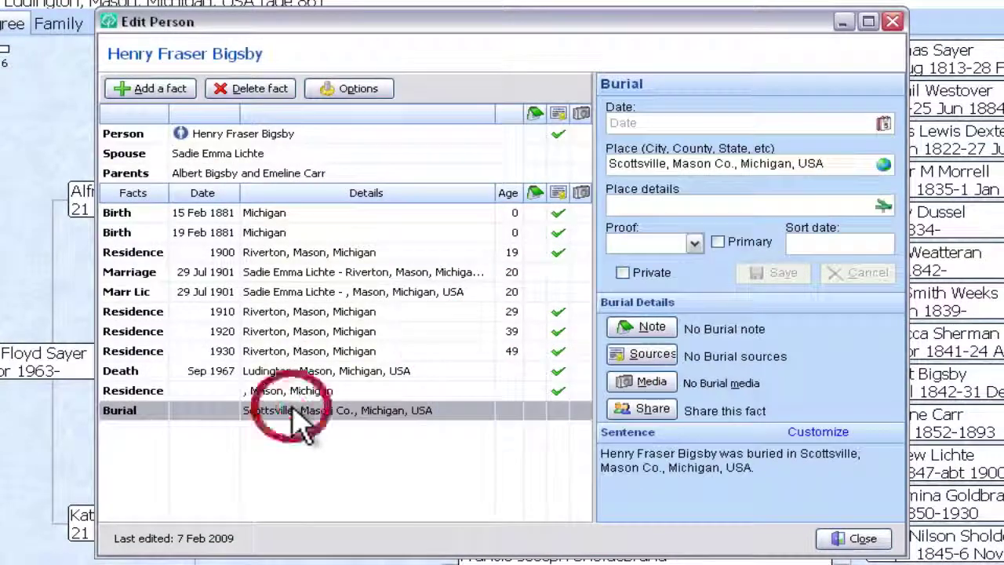
left_click(881, 541)
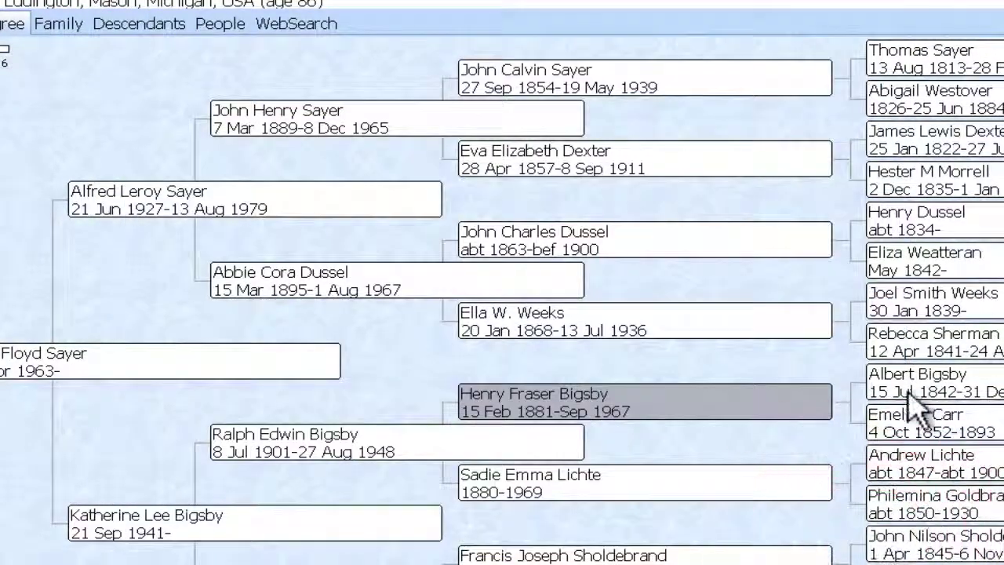
Review the place details of the Burial fact in the record of the maternal grandfather's paternal grandfather.
double_click(933, 390)
scroll(416, 486, "down", 1)
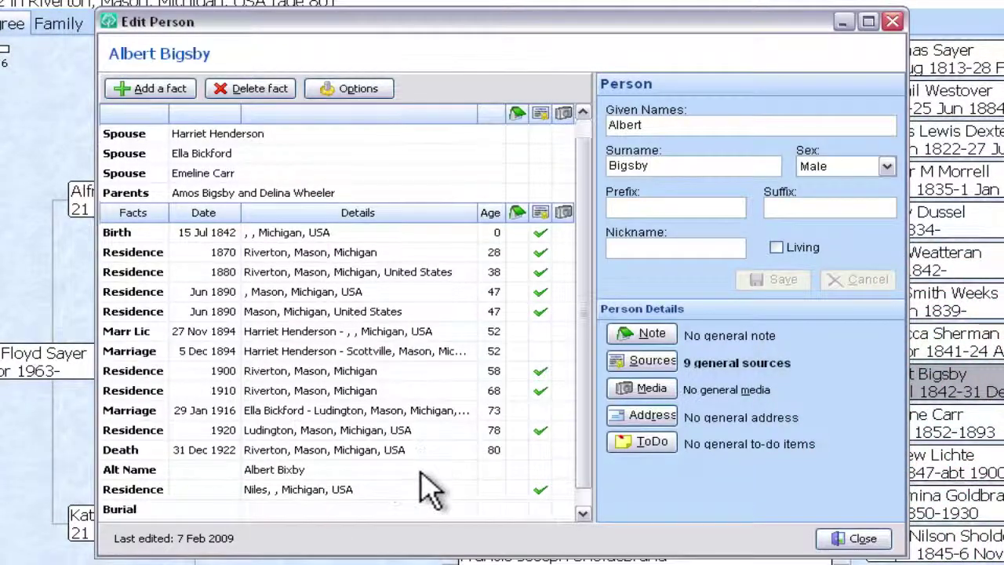
left_click(213, 508)
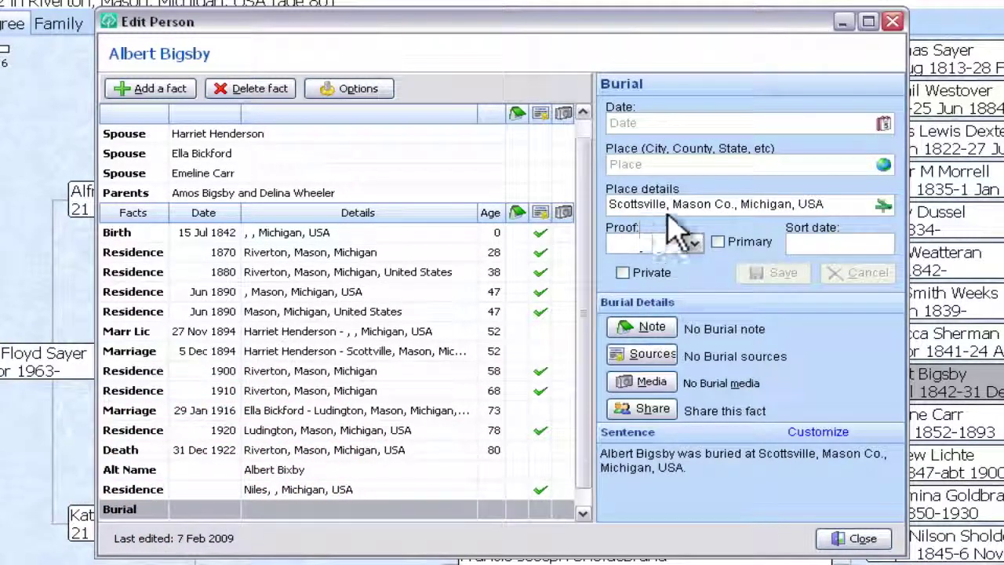
left_click(856, 539)
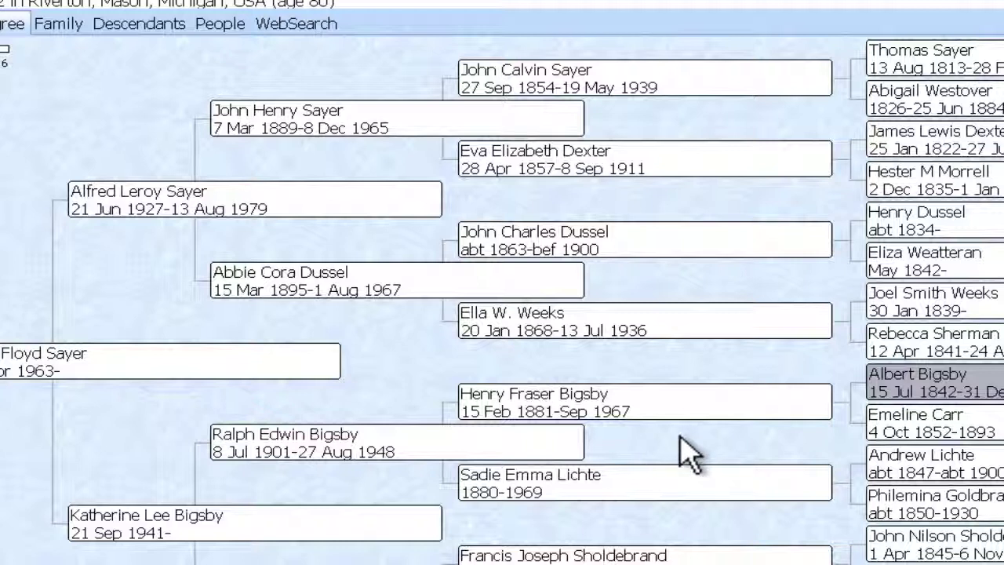
Add a Burial fact with place details "Scottsville, Mason Co., Michigan, USA" to the maternal grandfather's paternal grandmother.
double_click(901, 427)
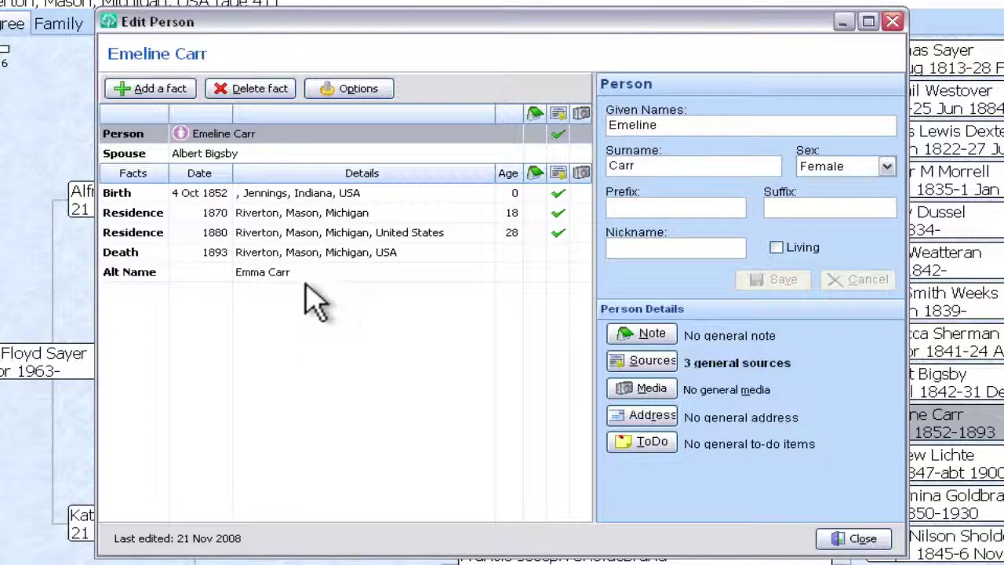
left_click(168, 93)
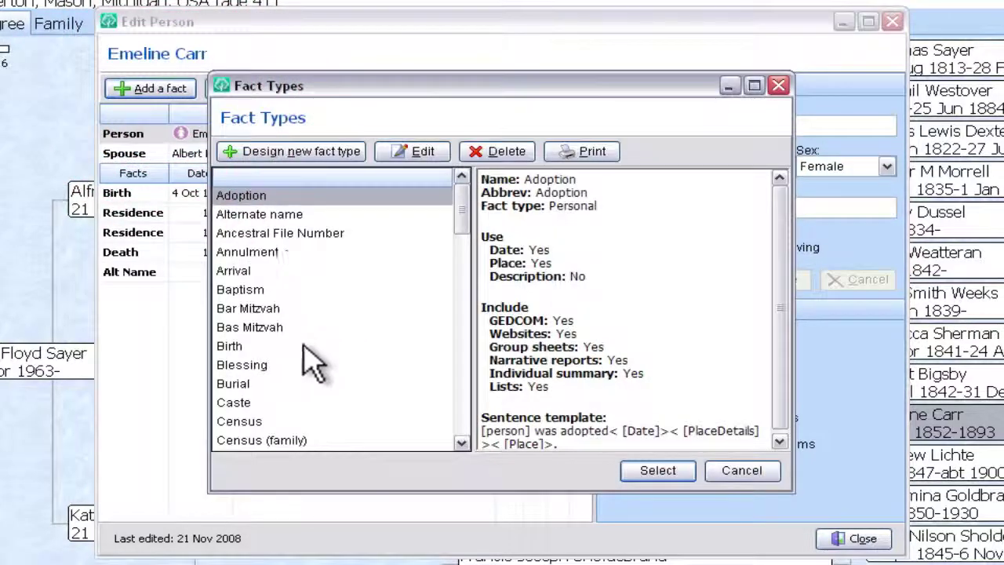
left_click(243, 383)
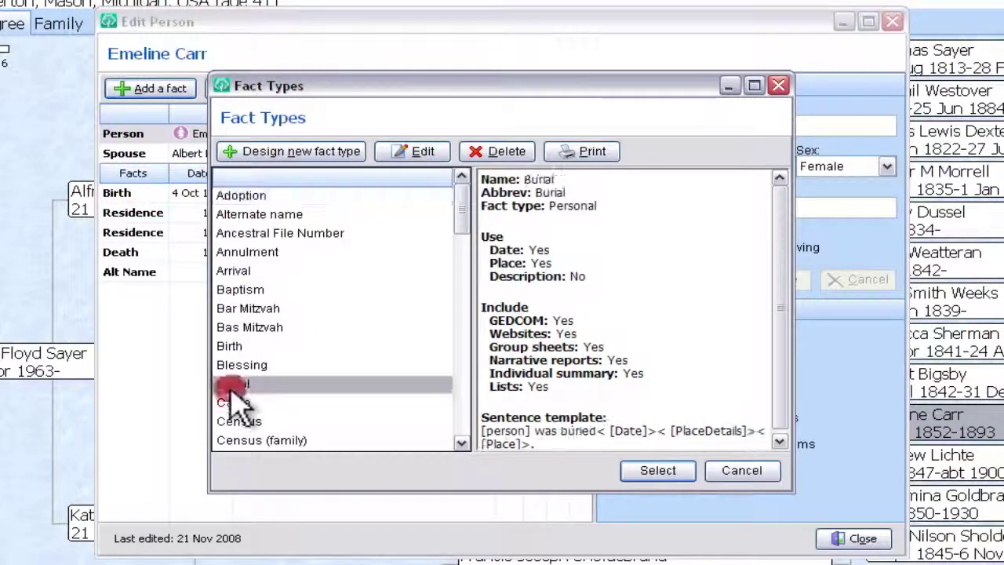
left_click(657, 474)
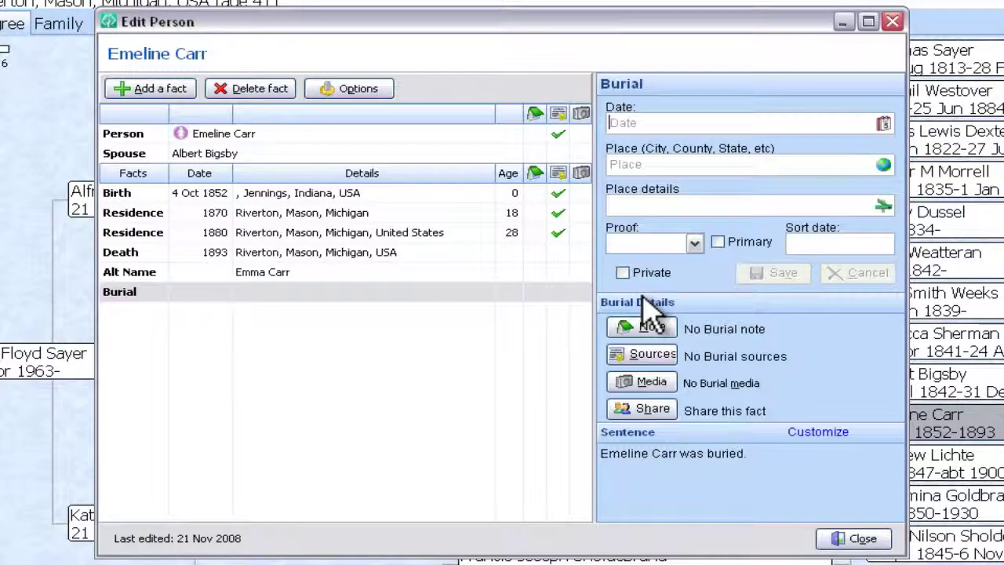
left_click(647, 205)
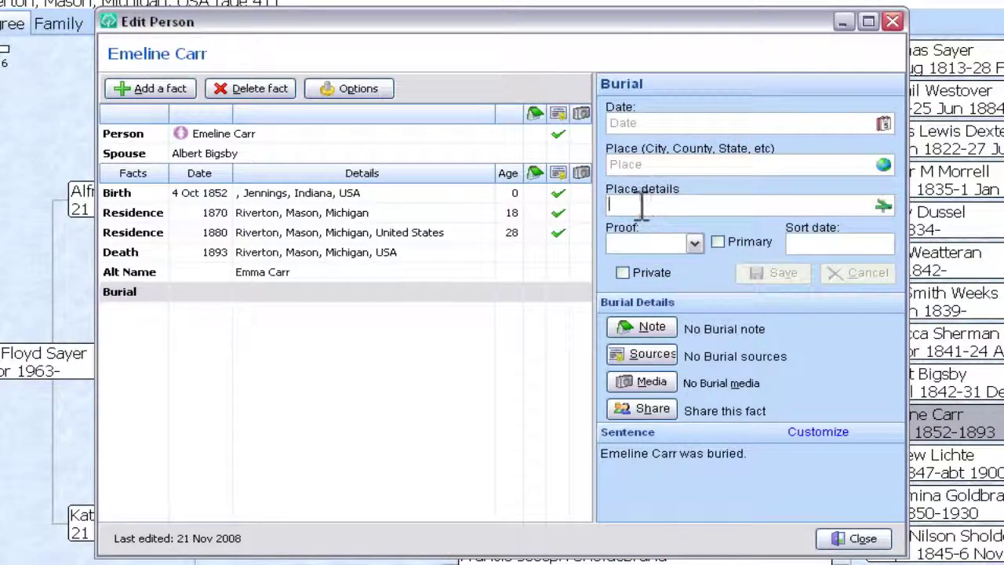
right_click(642, 206)
left_click(676, 272)
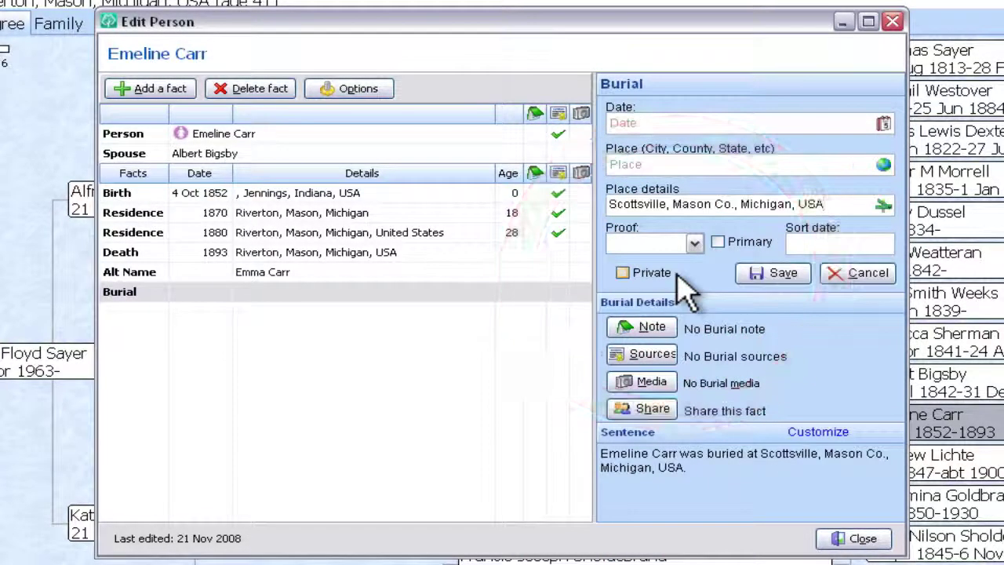
left_click(851, 539)
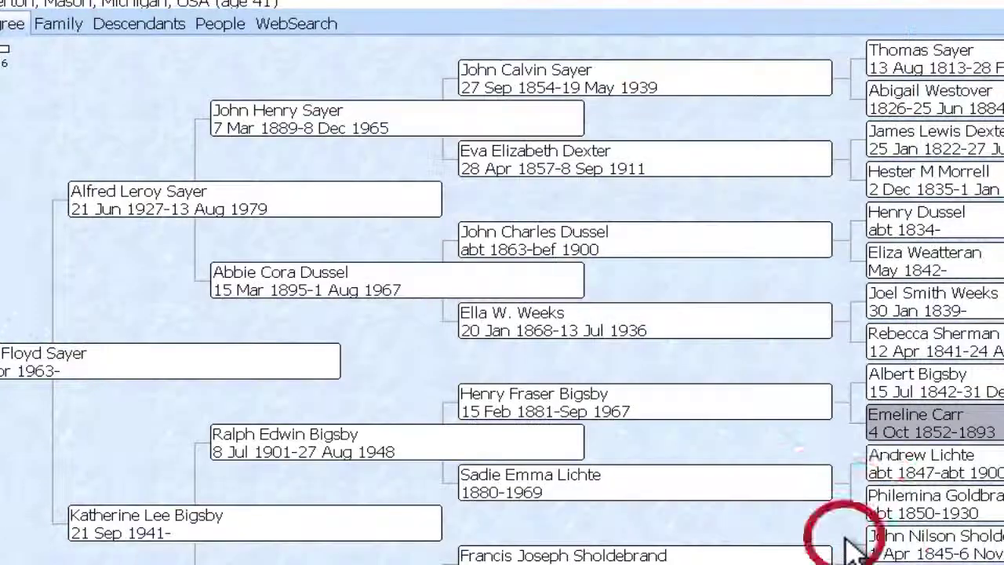
Review the new Burial fact in the maternal grandfather's paternal grandmother's record and exit the genealogy program.
double_click(870, 430)
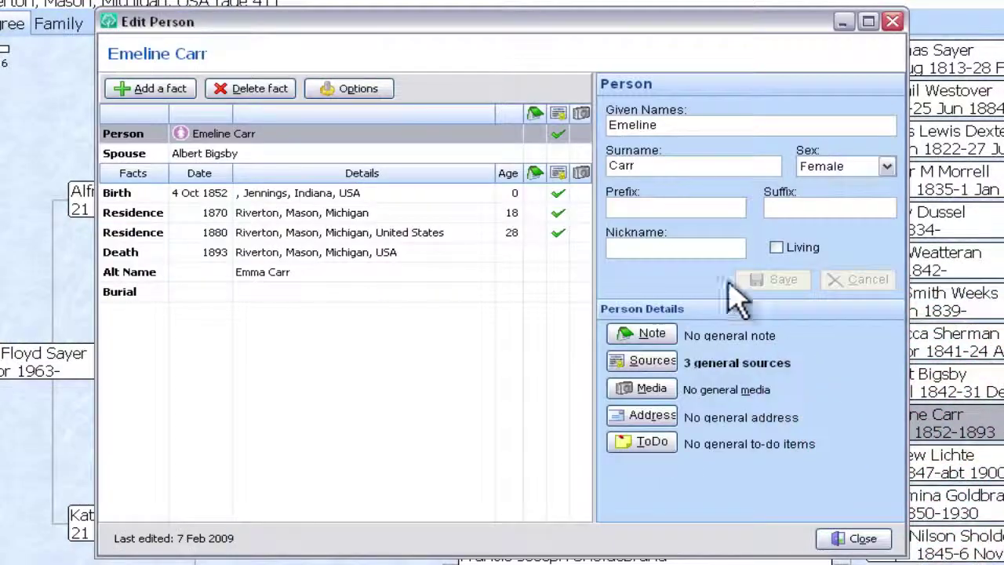
left_click(267, 292)
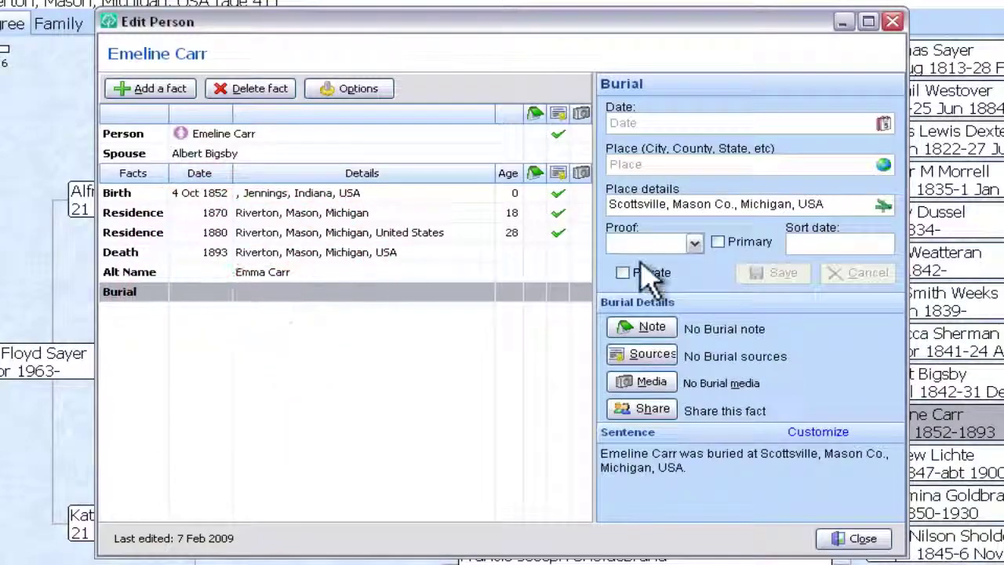
left_click(672, 204)
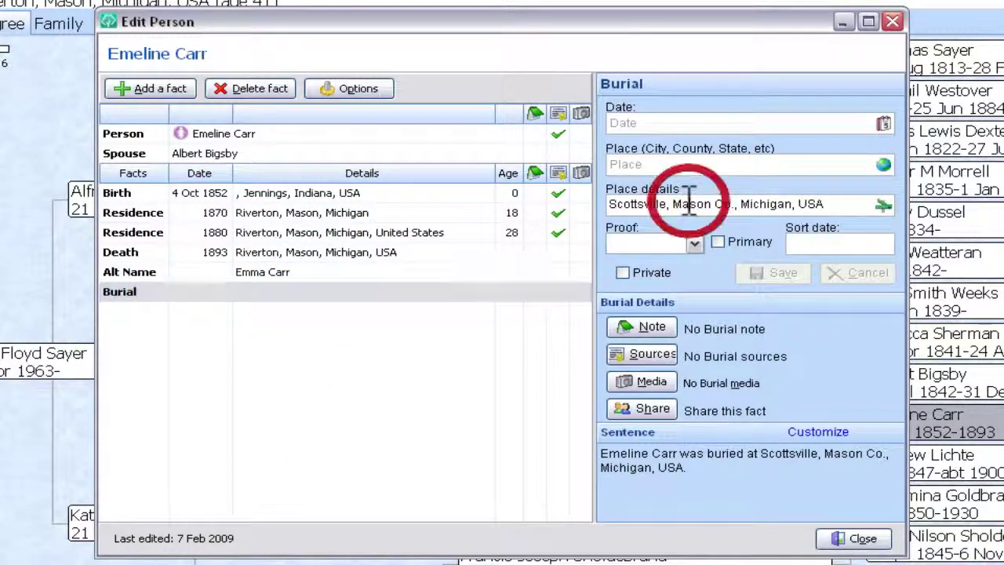
left_click(856, 539)
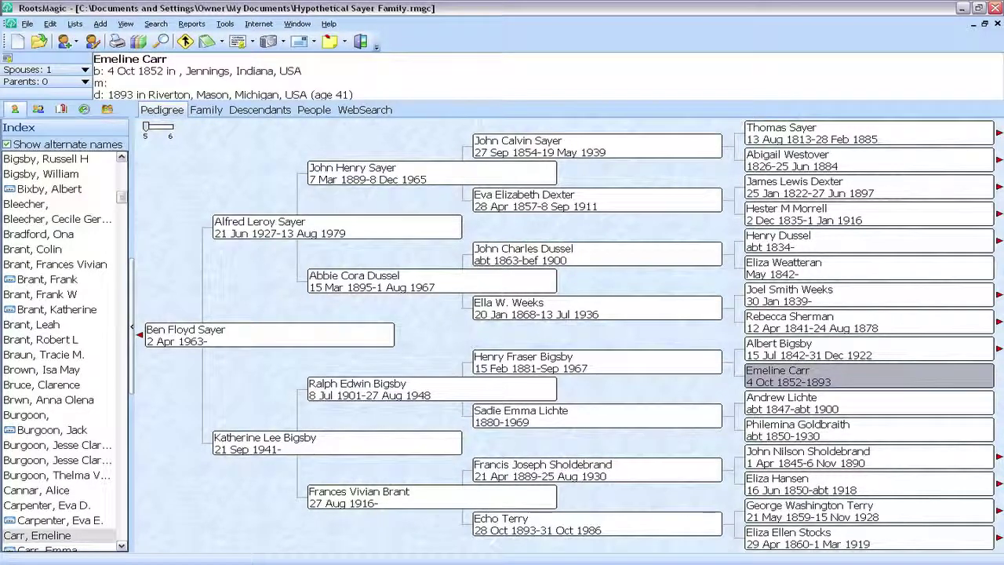
left_click(997, 8)
left_click(447, 307)
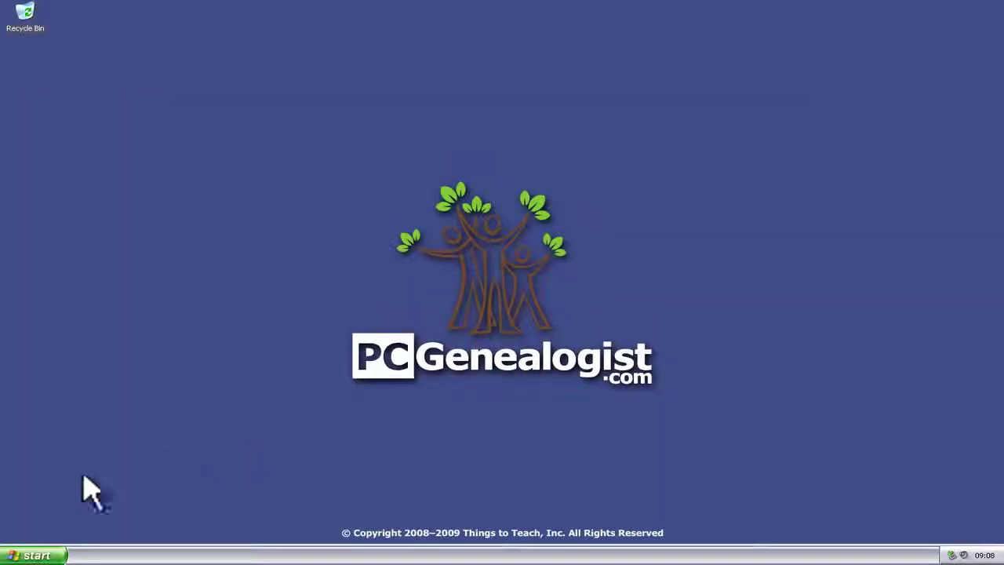
Start RootsMagic To-Go, select My To-Go Drive (E:), and open the data transfer to and from Local Disk (C:).
left_click(33, 557)
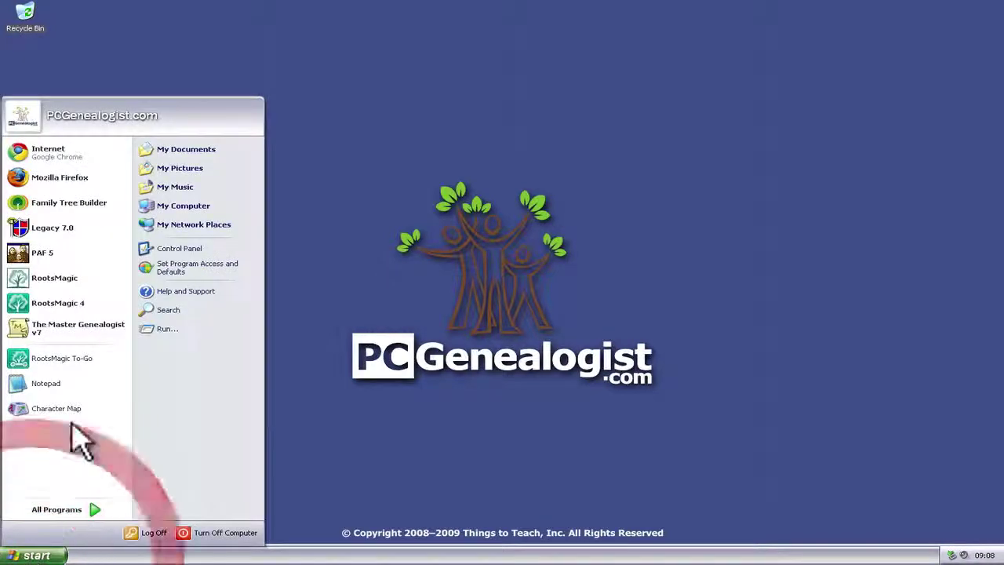
left_click(74, 357)
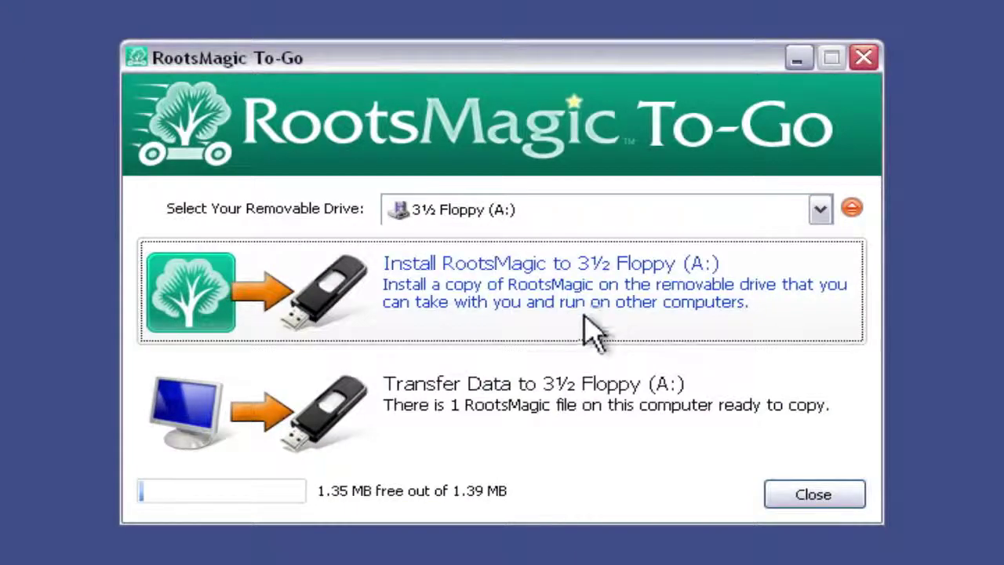
left_click(819, 210)
left_click(625, 271)
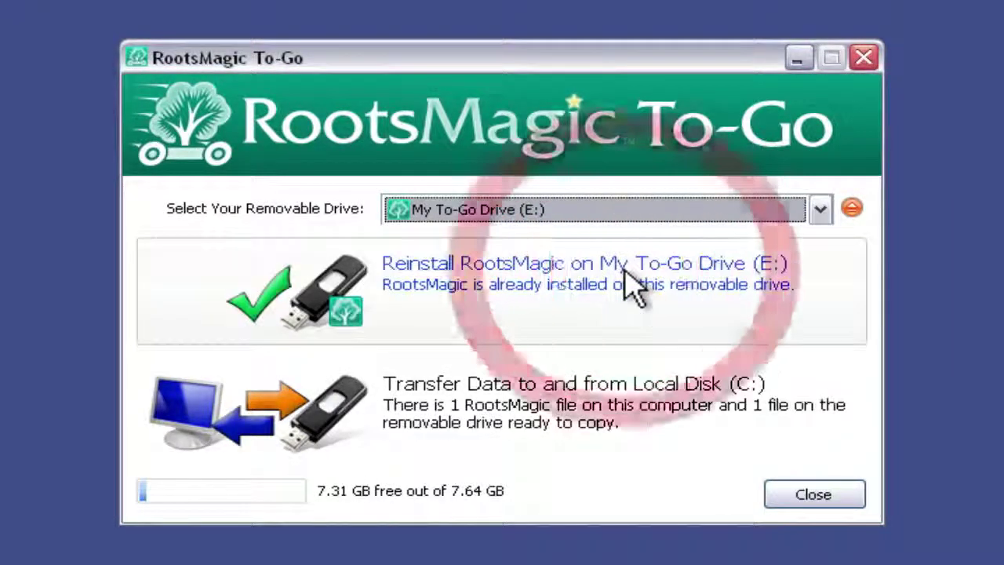
left_click(561, 418)
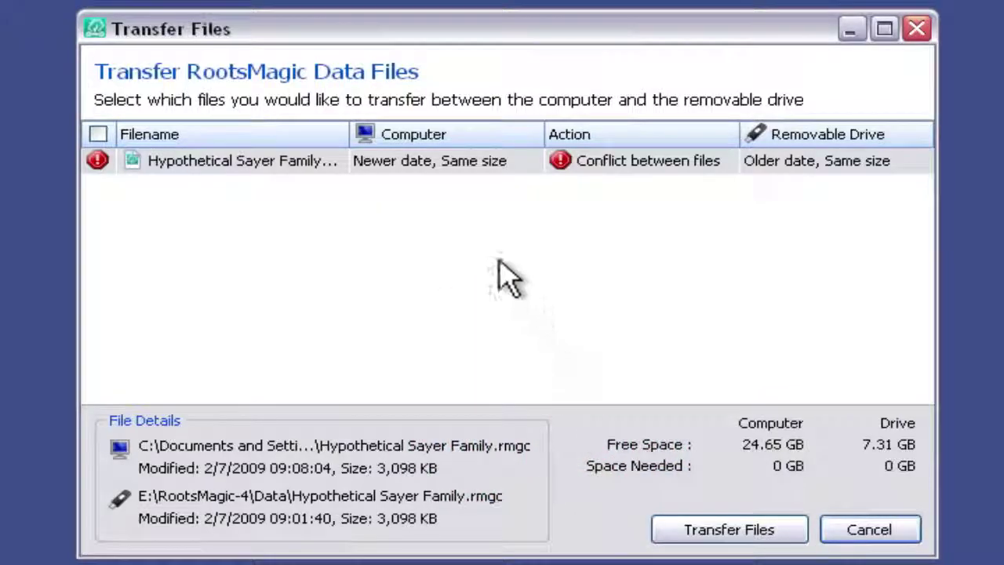
Resolve the Hypothetical Sayer Family file conflict by replacing the file on the removable drive, transfer it, and close RootsMagic To-Go.
left_click(98, 162)
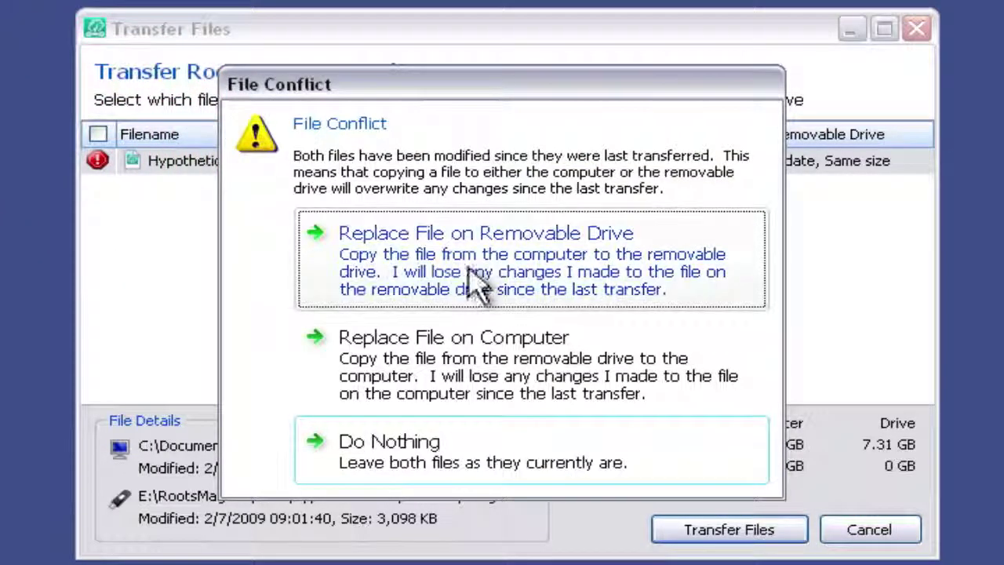
left_click(511, 276)
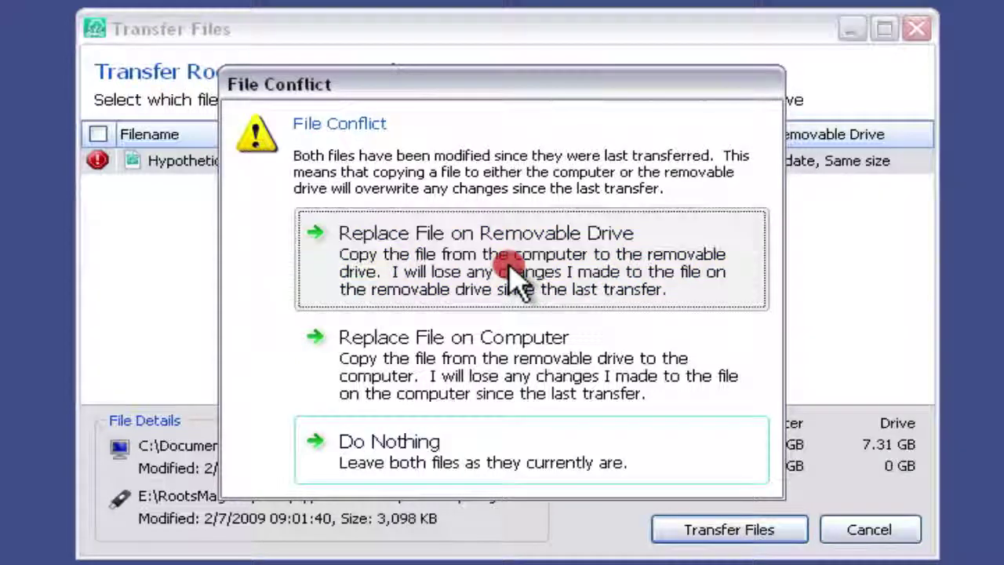
left_click(703, 529)
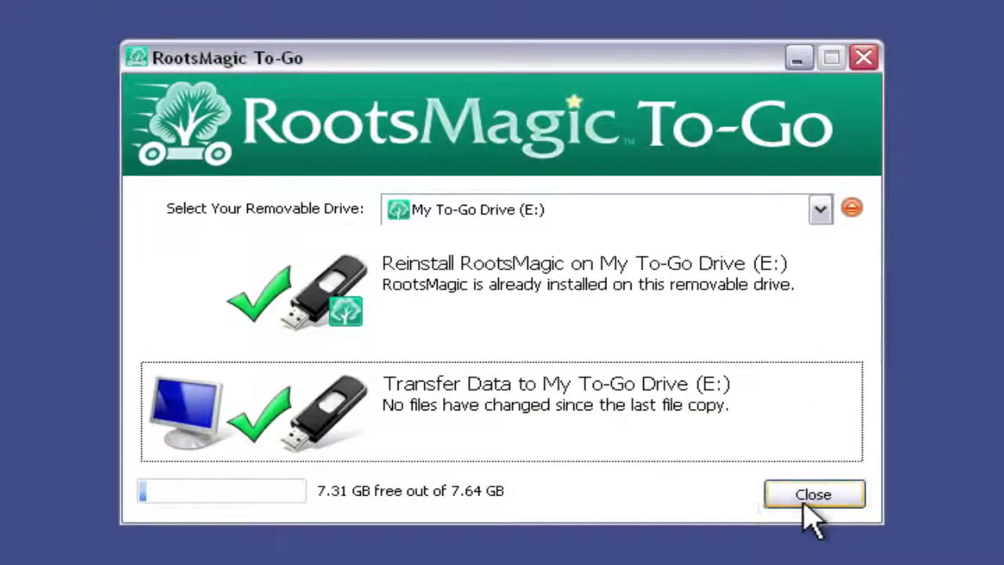
left_click(810, 496)
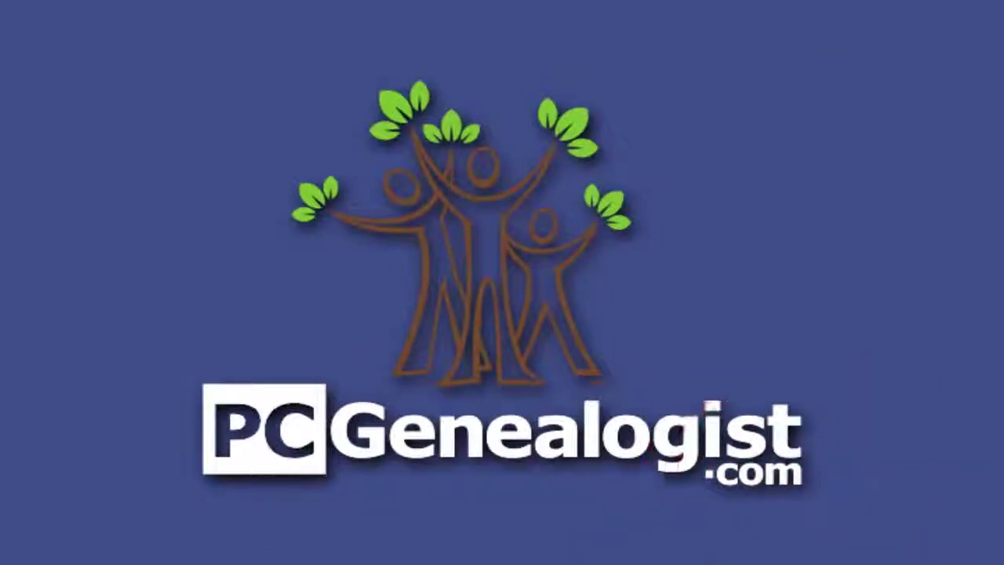
Browse to the RootsMagic-4 folder on My To-Go Drive (E:) and start the RootsMagic application from it.
left_click(47, 552)
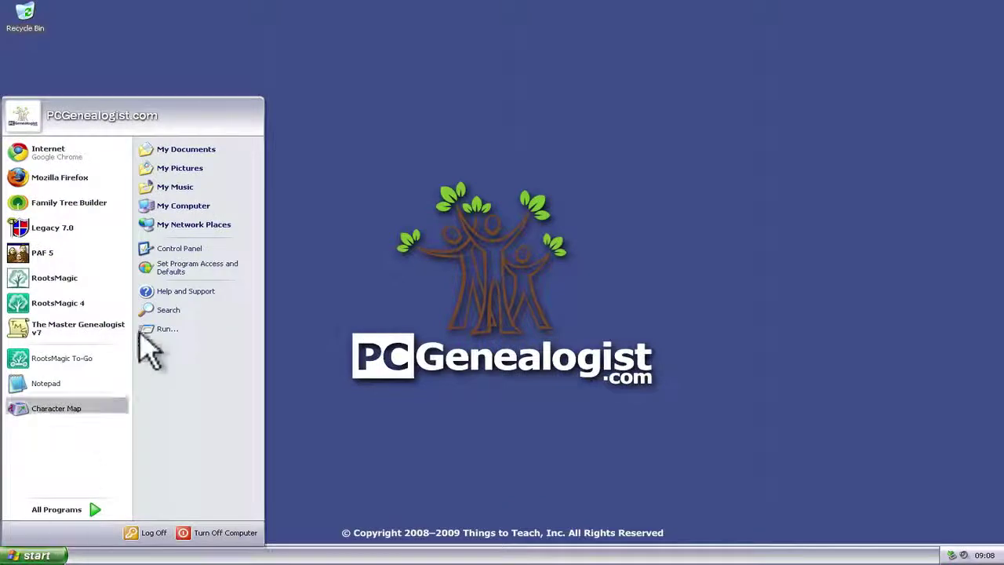
left_click(189, 205)
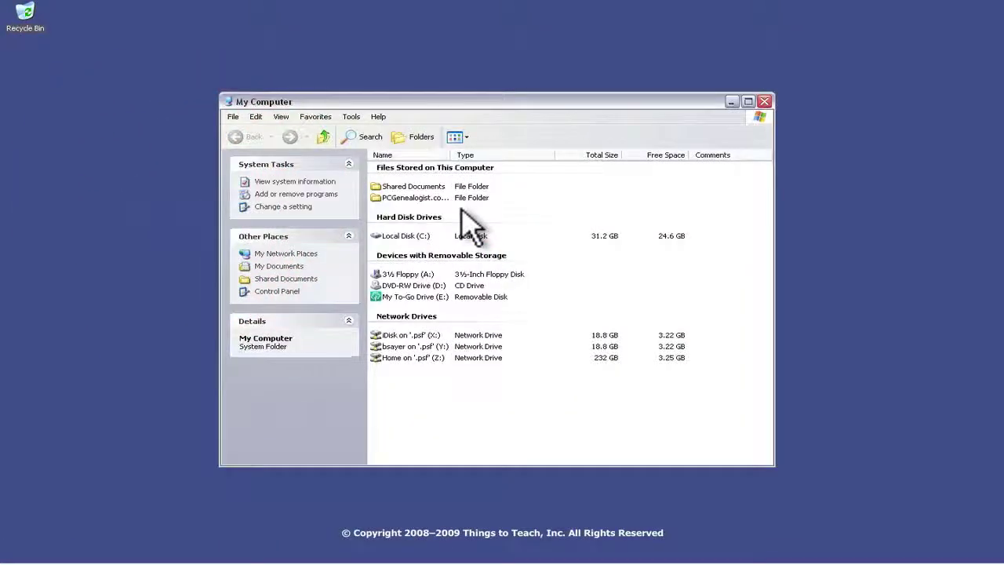
double_click(414, 296)
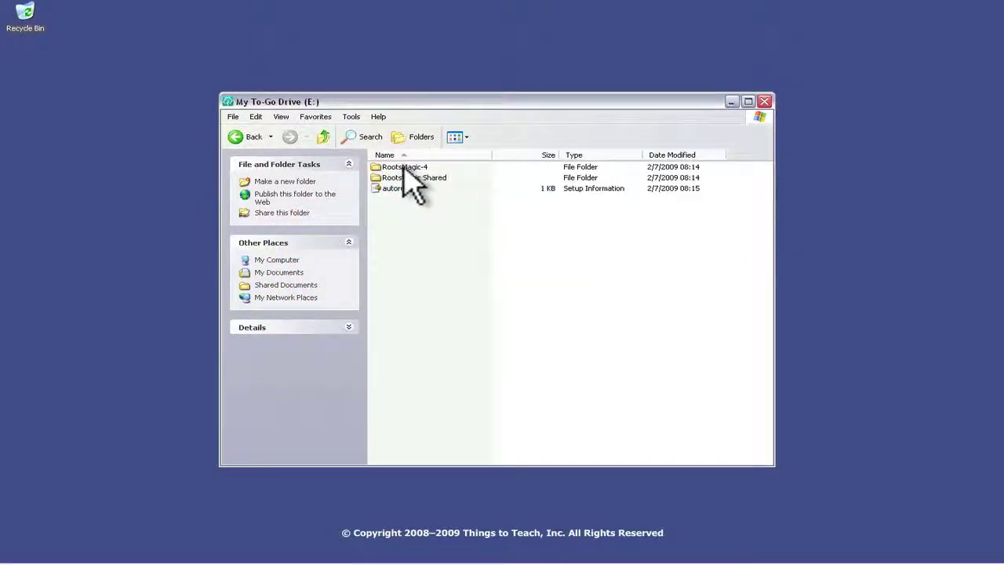
double_click(404, 167)
scroll(411, 353, "down", 3)
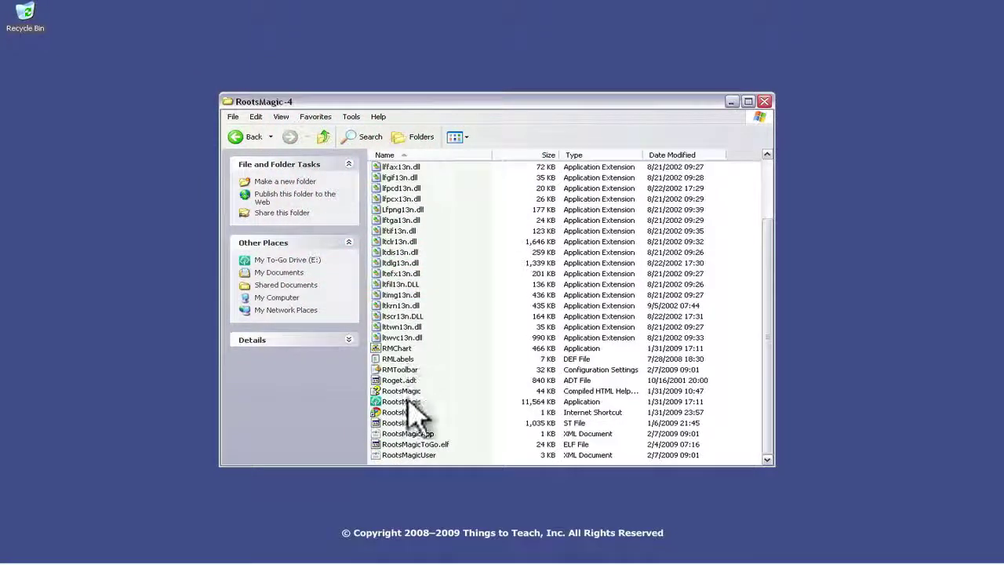
left_click(398, 402)
double_click(398, 403)
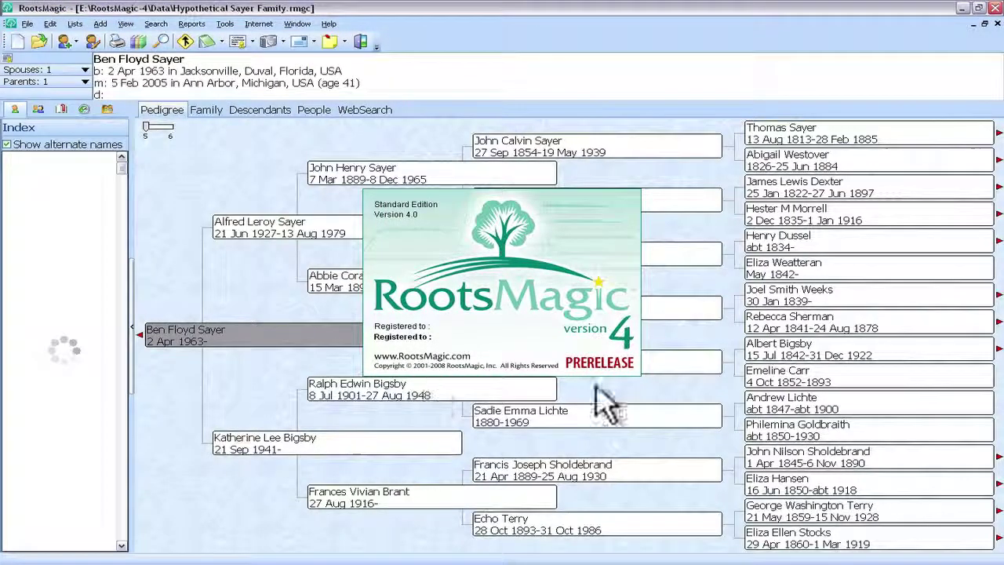
Review the Burial fact's place details for the maternal grandfather's paternal grandmother in the removable drive's database.
double_click(788, 377)
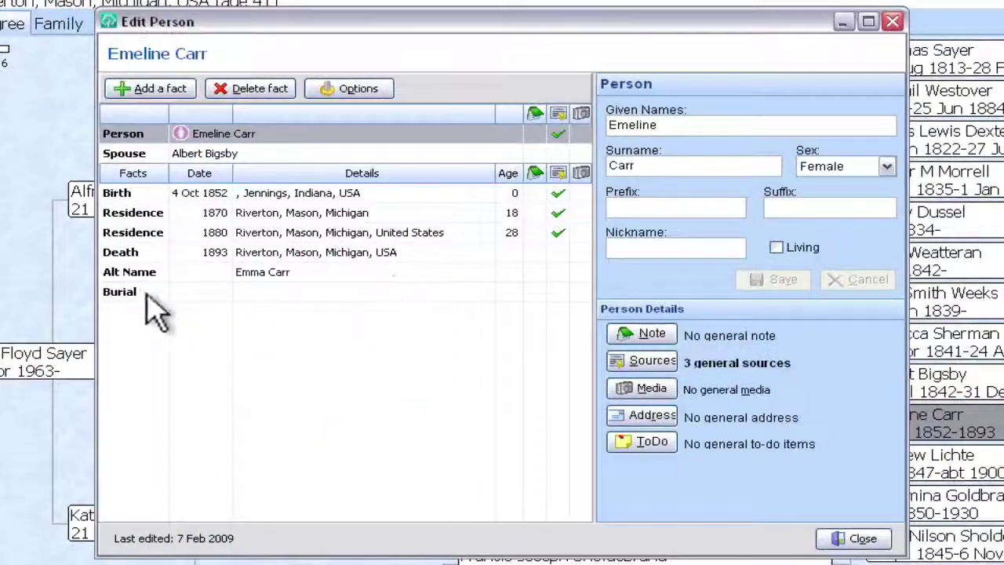
left_click(266, 290)
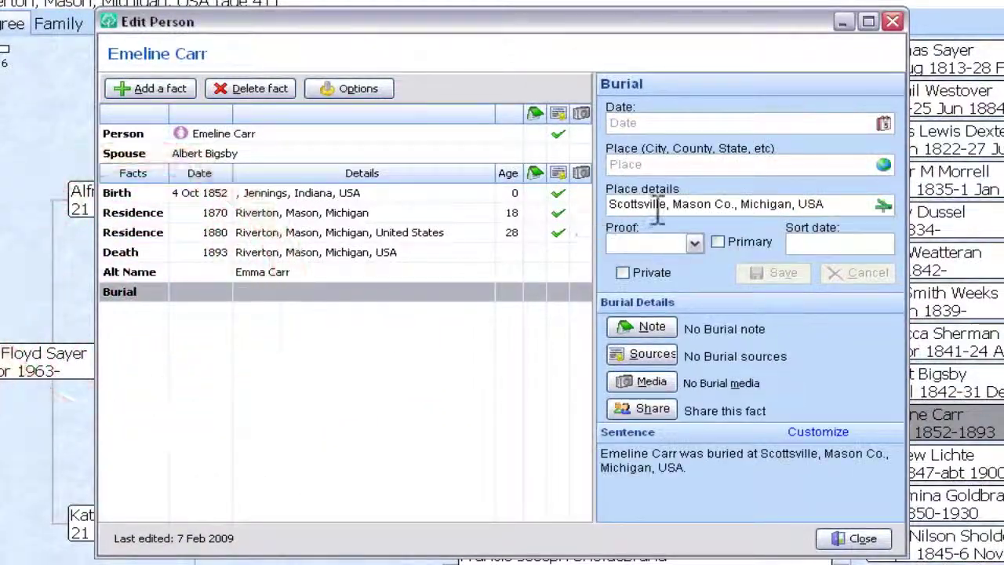
left_click(853, 538)
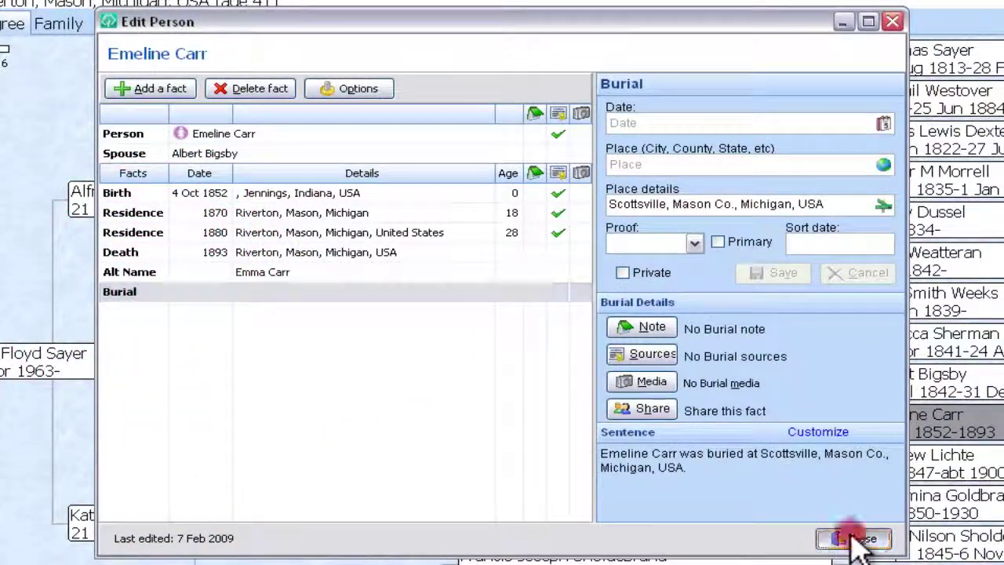